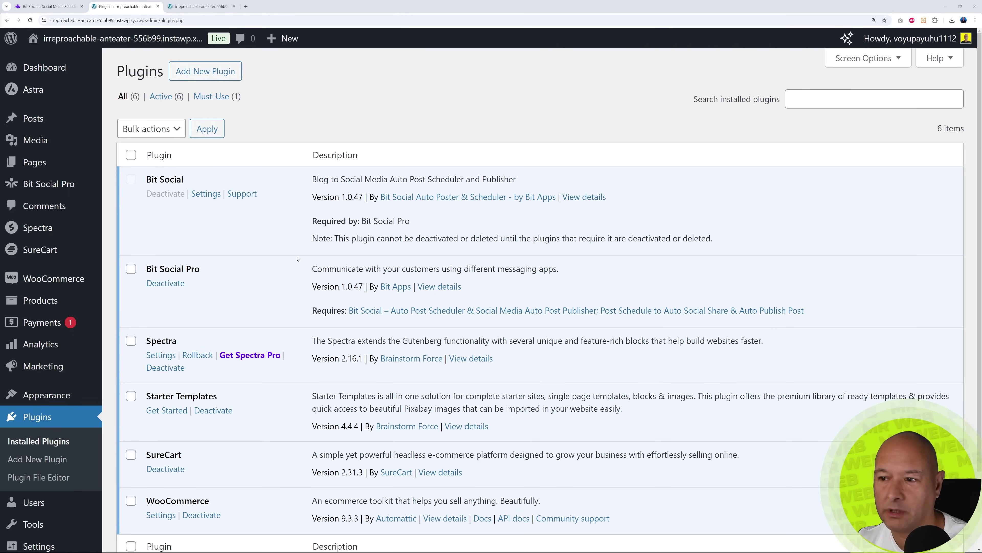
Review the K.A.R.A fashion demo site's home page and the post listing on its Blog page.
{"action": "left_click", "coordinate": [199, 6]}
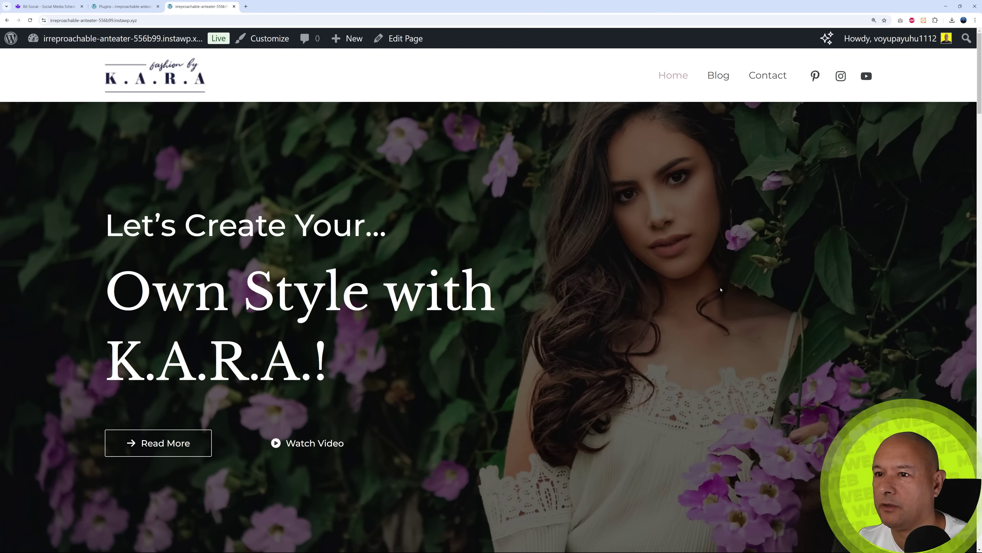
{"action": "scroll", "coordinate": [886, 328], "scroll_direction": "down", "scroll_amount": 10}
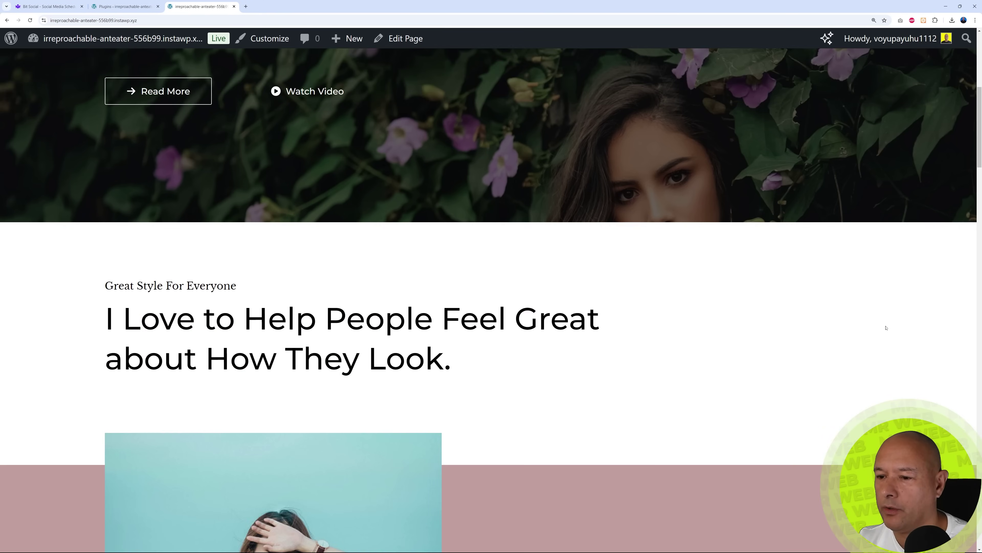
{"action": "scroll", "coordinate": [886, 327], "scroll_direction": "down", "scroll_amount": 5}
{"action": "key", "text": "Home"}
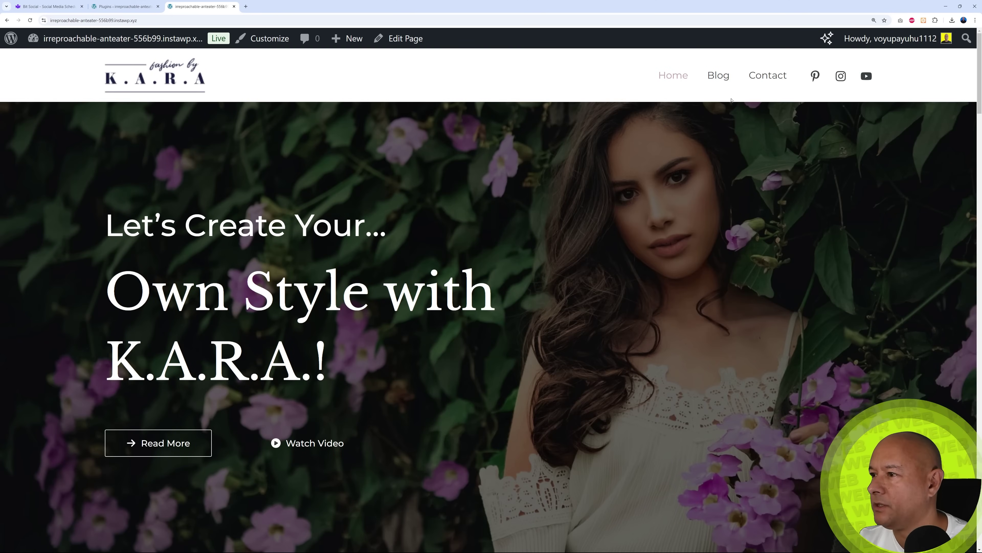
{"action": "left_click", "coordinate": [718, 75]}
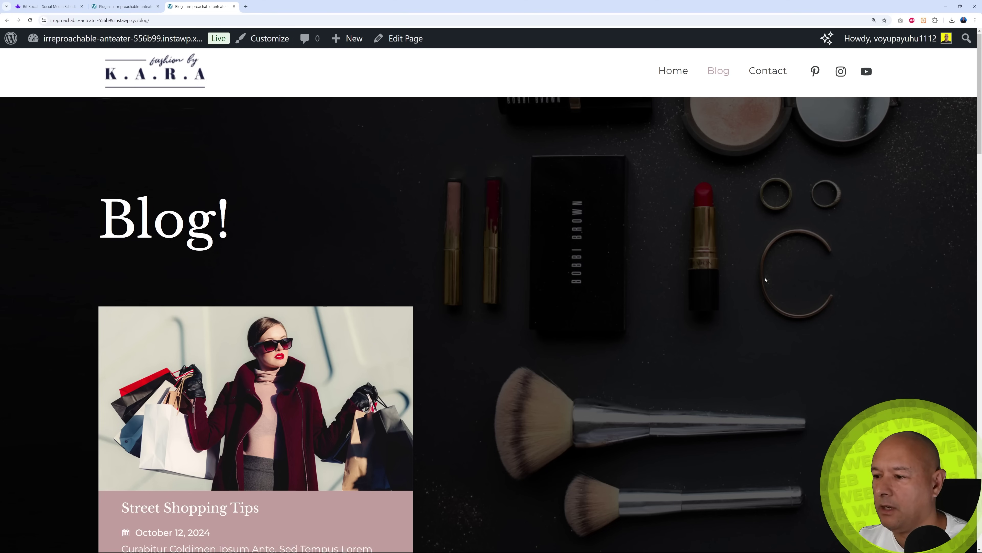
{"action": "scroll", "coordinate": [766, 279], "scroll_direction": "down", "scroll_amount": 10}
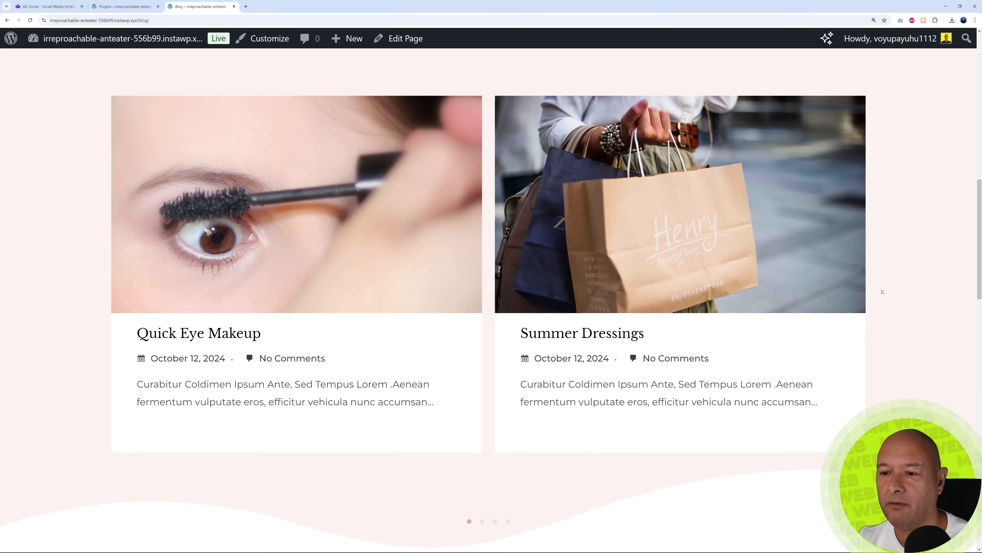
{"action": "scroll", "coordinate": [882, 292], "scroll_direction": "down", "scroll_amount": 2}
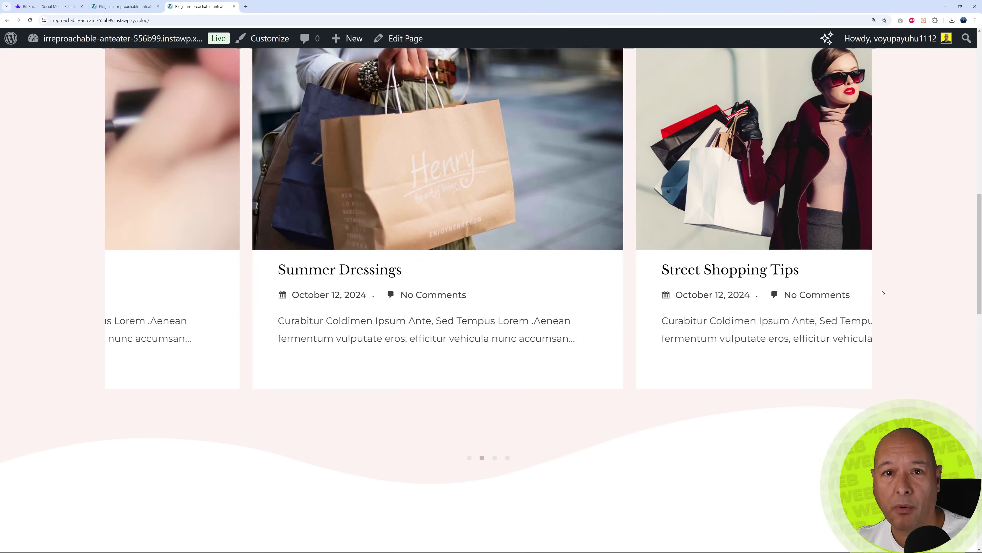
{"action": "scroll", "coordinate": [449, 384], "scroll_direction": "up", "scroll_amount": 3}
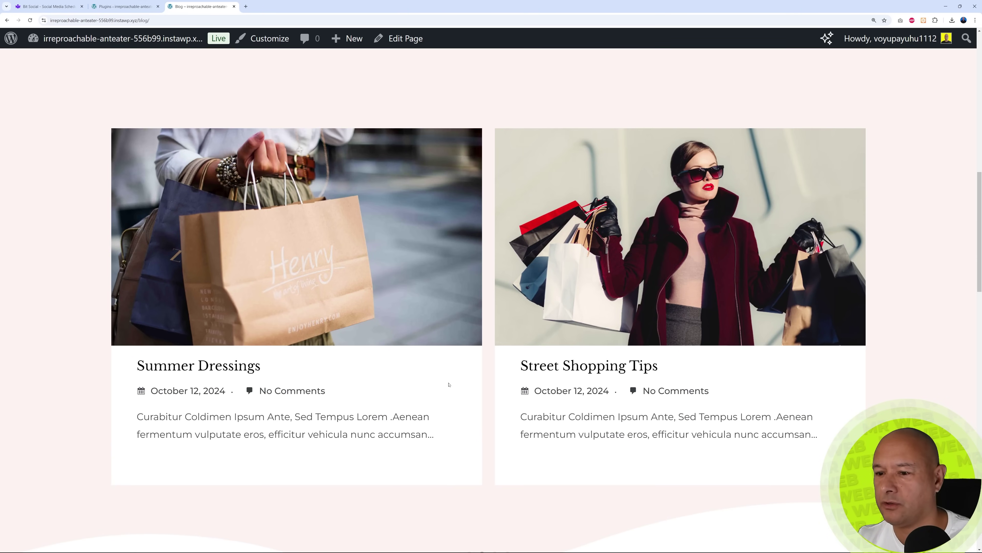
Open the Summer Dressings blog post and look over its featured image and content.
{"action": "left_click", "coordinate": [259, 366]}
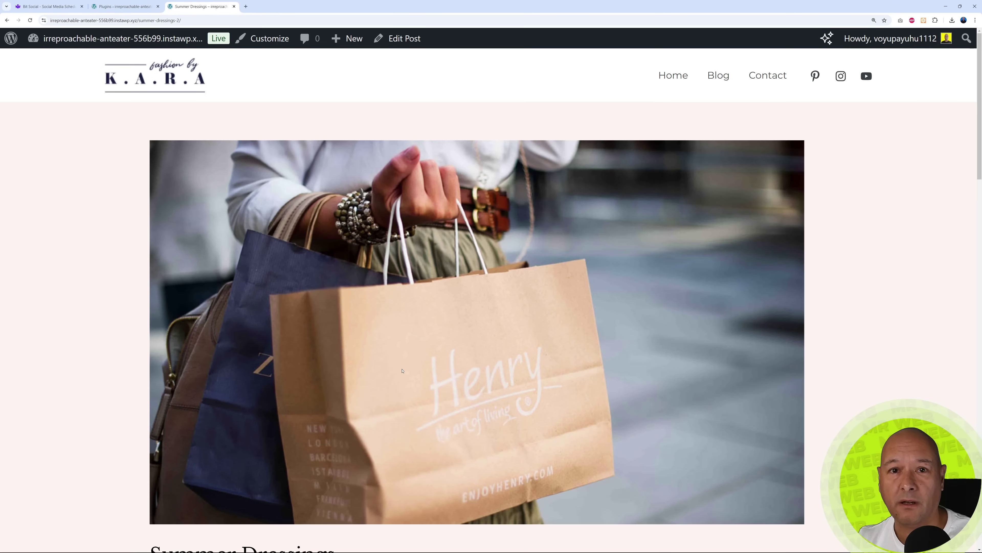
{"action": "scroll", "coordinate": [849, 365], "scroll_direction": "down", "scroll_amount": 3}
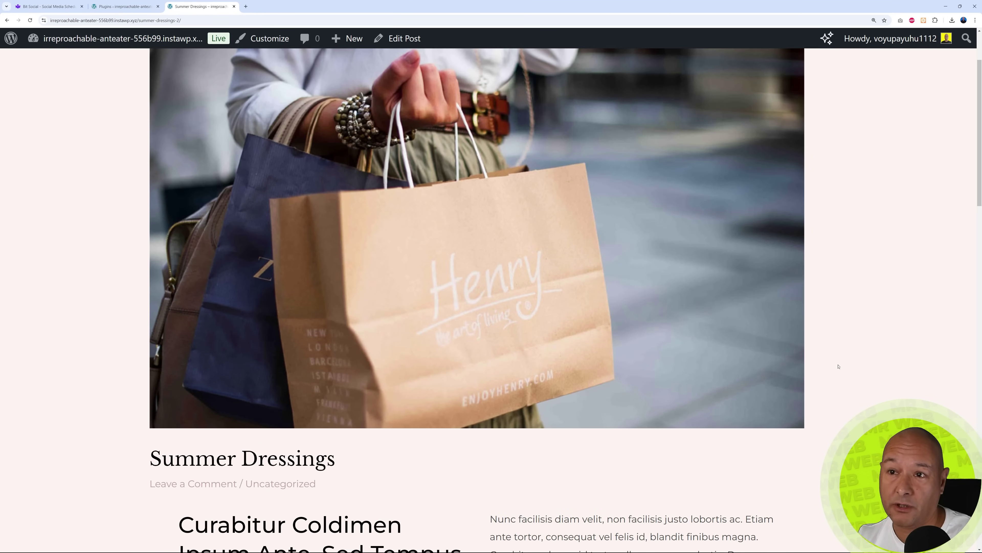
{"action": "scroll", "coordinate": [838, 366], "scroll_direction": "down", "scroll_amount": 2}
{"action": "scroll", "coordinate": [838, 366], "scroll_direction": "up", "scroll_amount": 5}
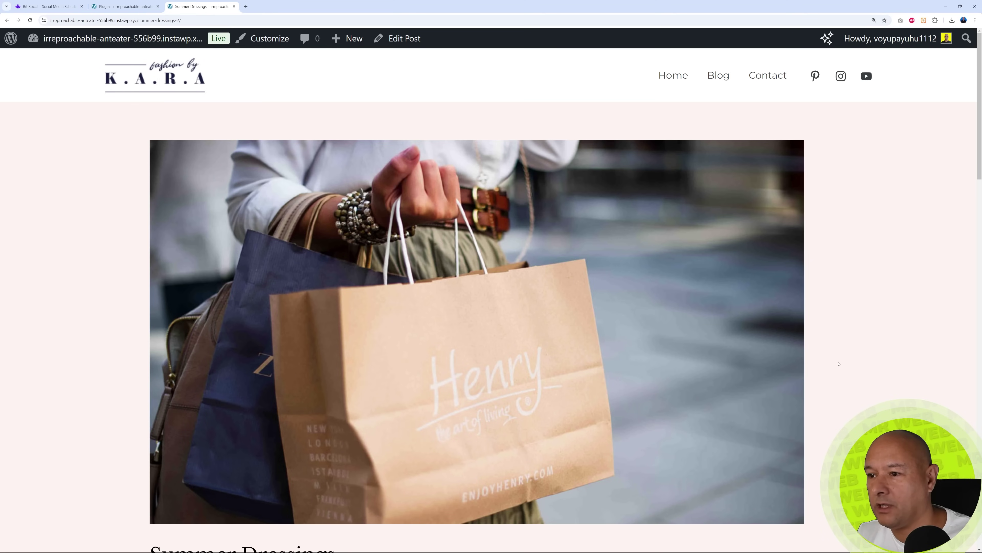
Open the Bit Social Pro accounts page in the site's admin and bring up the custom app connection form for X (Twitter).
{"action": "left_click", "coordinate": [124, 6]}
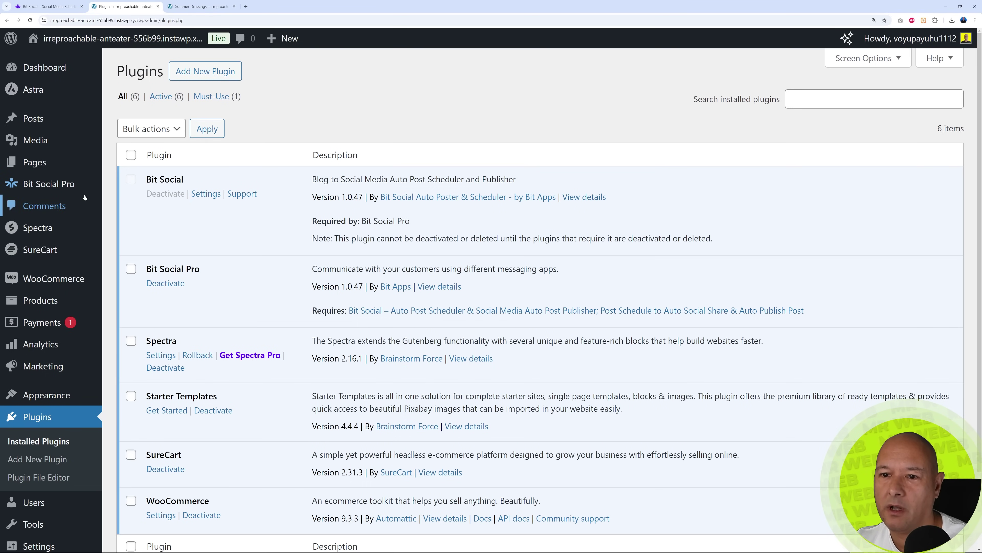
{"action": "mouse_move", "coordinate": [40, 185]}
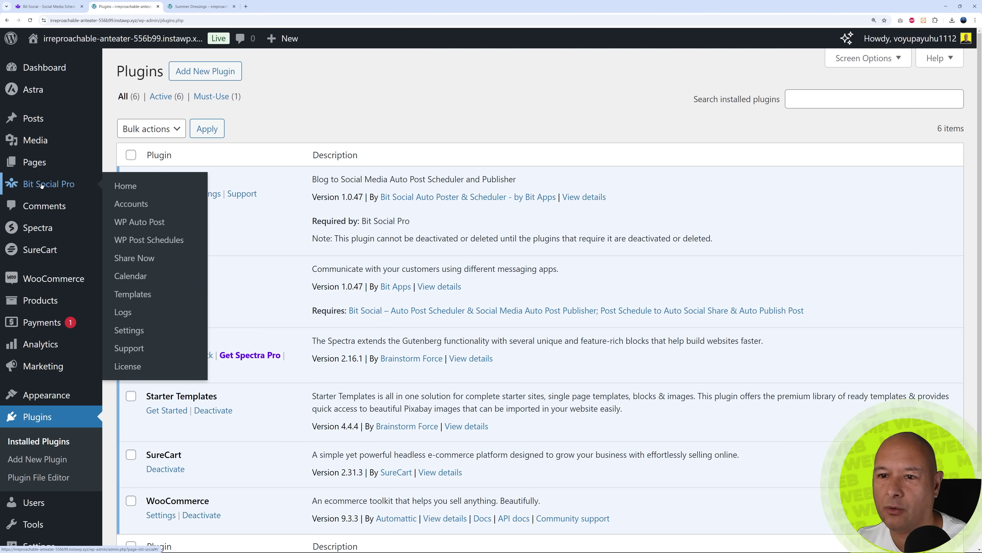
{"action": "left_click", "coordinate": [48, 184]}
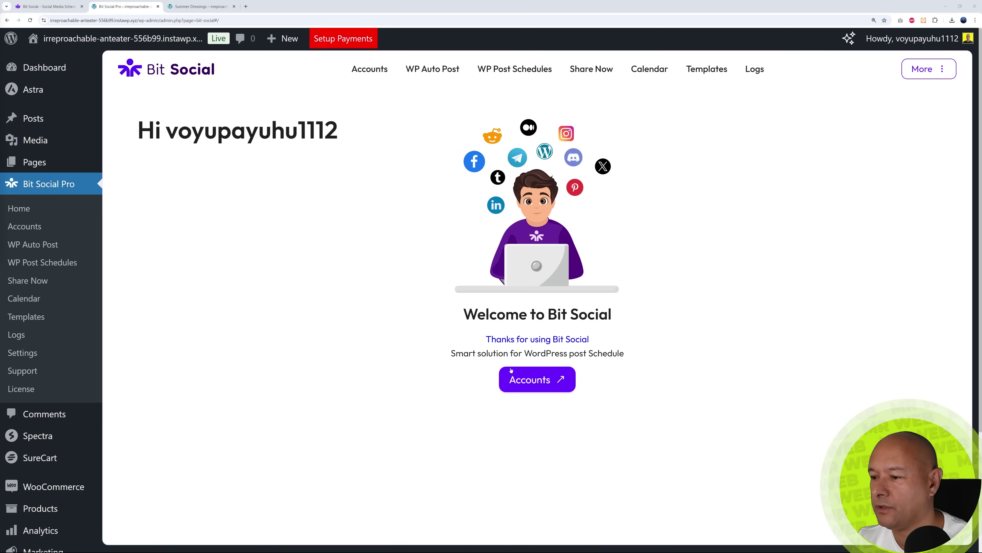
{"action": "left_click", "coordinate": [533, 389]}
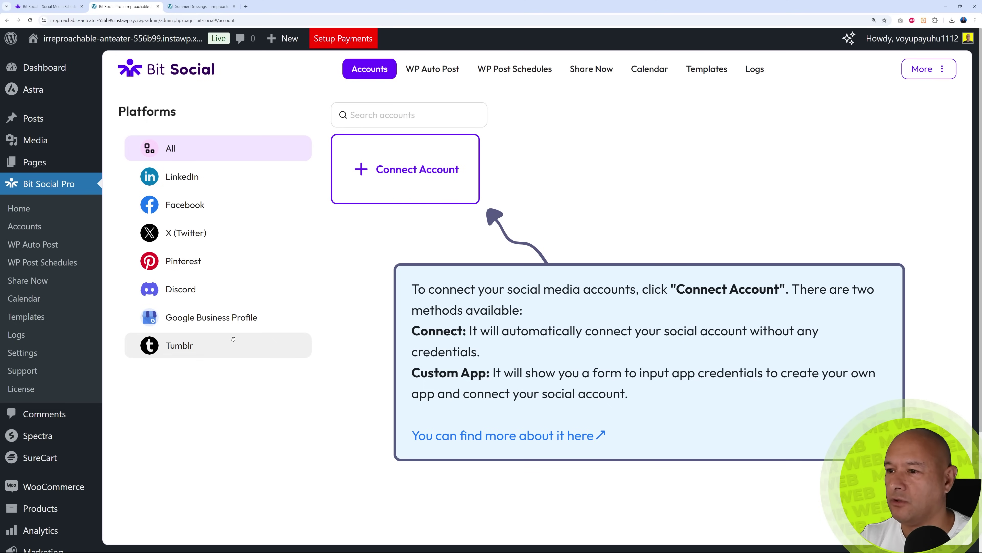
{"action": "left_click", "coordinate": [406, 169]}
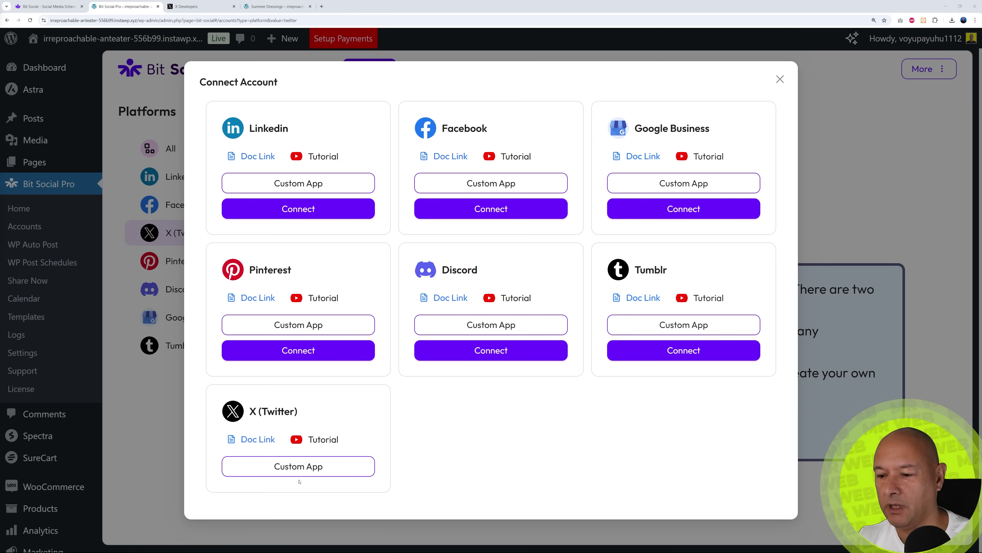
{"action": "left_click", "coordinate": [298, 468]}
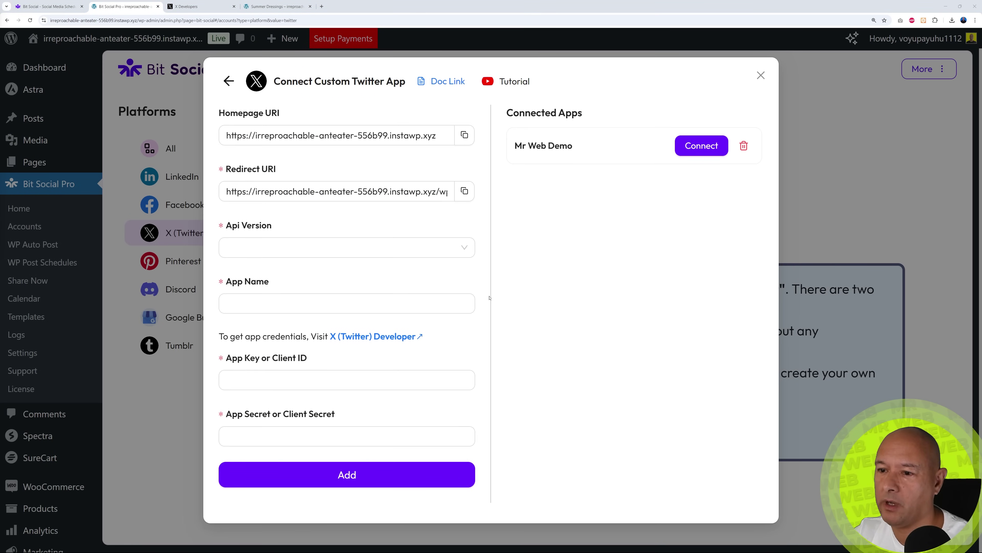
Examine the custom Twitter app form's credential and API version fields, and the Mr Web Demo app's settings in the X Developer Portal.
{"action": "left_click", "coordinate": [340, 436]}
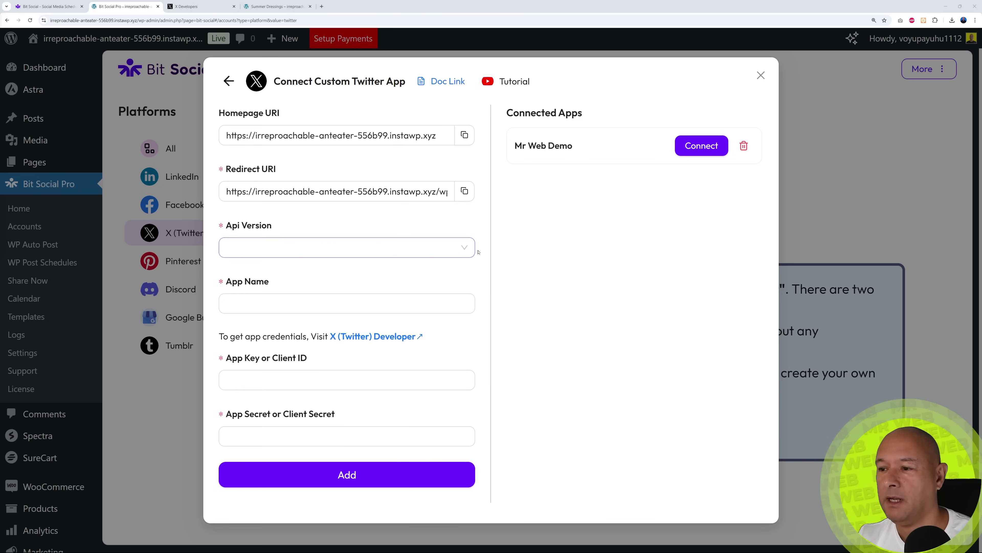
{"action": "left_click", "coordinate": [464, 247]}
{"action": "left_click", "coordinate": [542, 295]}
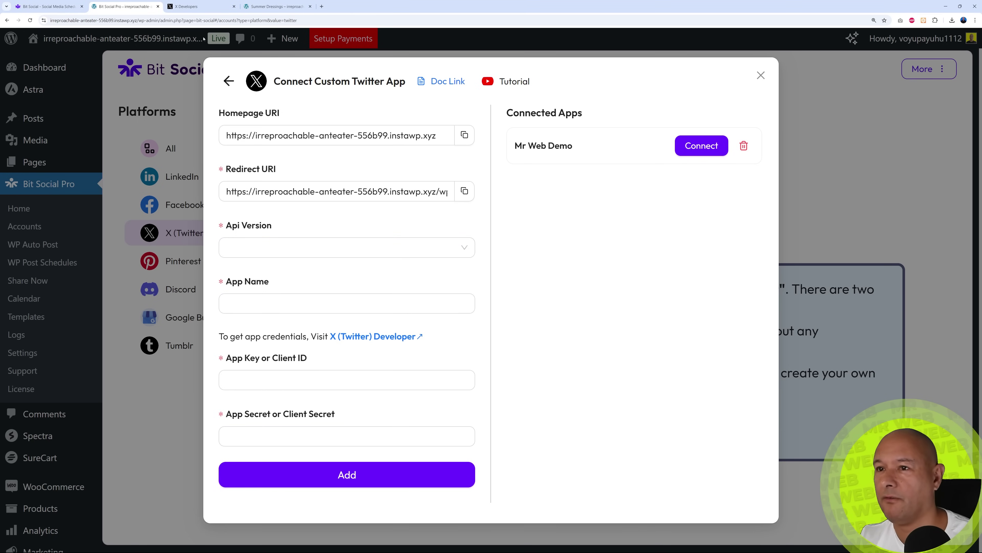
{"action": "left_click", "coordinate": [186, 7]}
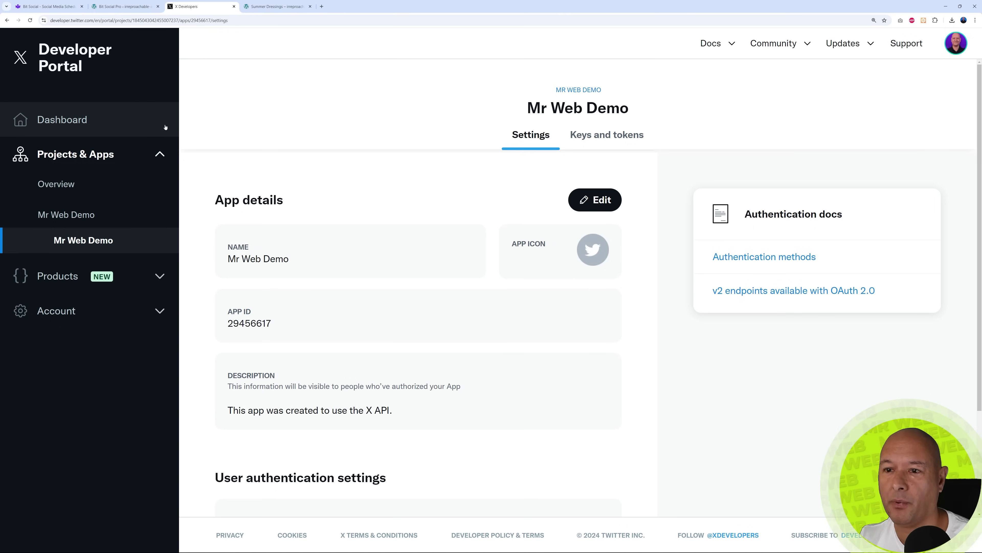
{"action": "left_click", "coordinate": [124, 6]}
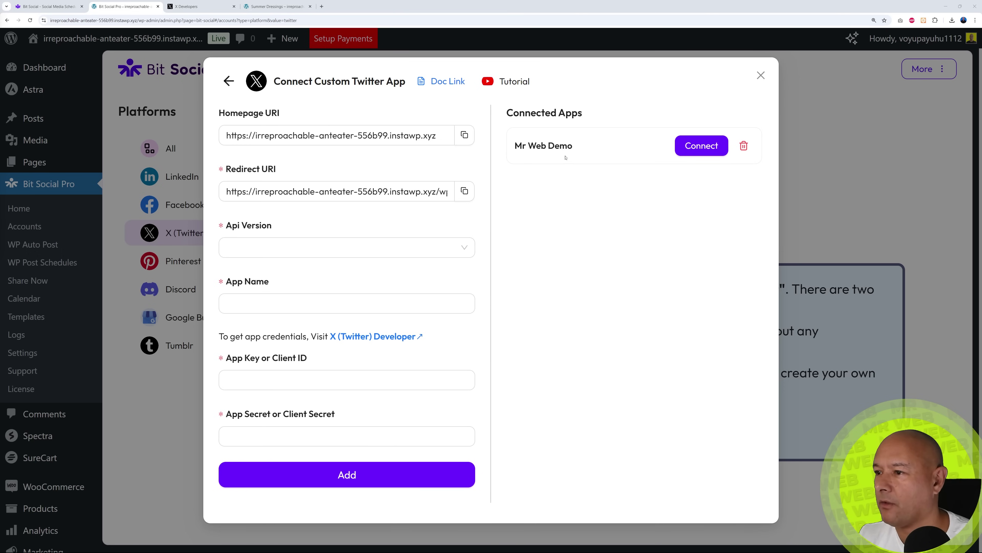
Connect the Mr Web Demo app, authorize its access to the X account and save the profile in Bit Social.
{"action": "left_click", "coordinate": [683, 153]}
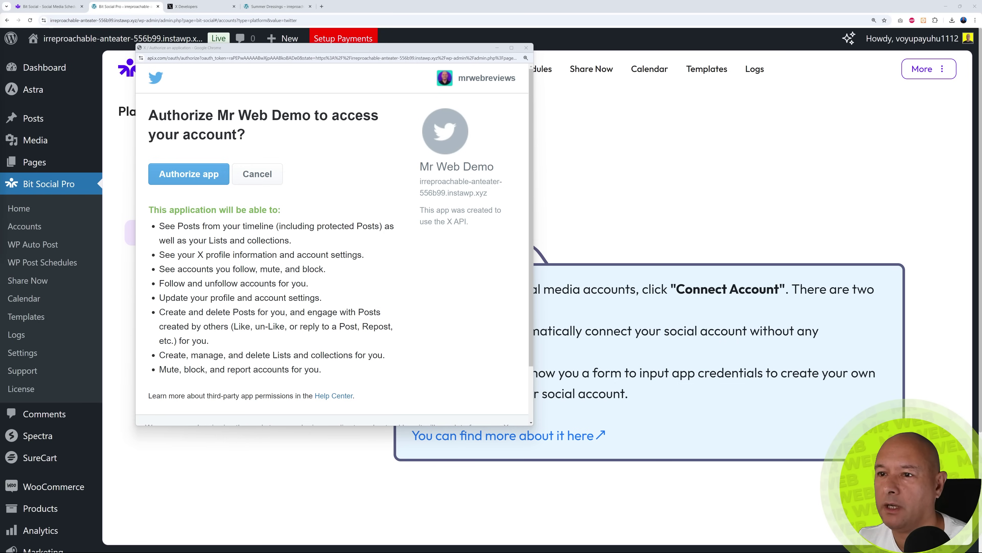
{"action": "left_click", "coordinate": [189, 174]}
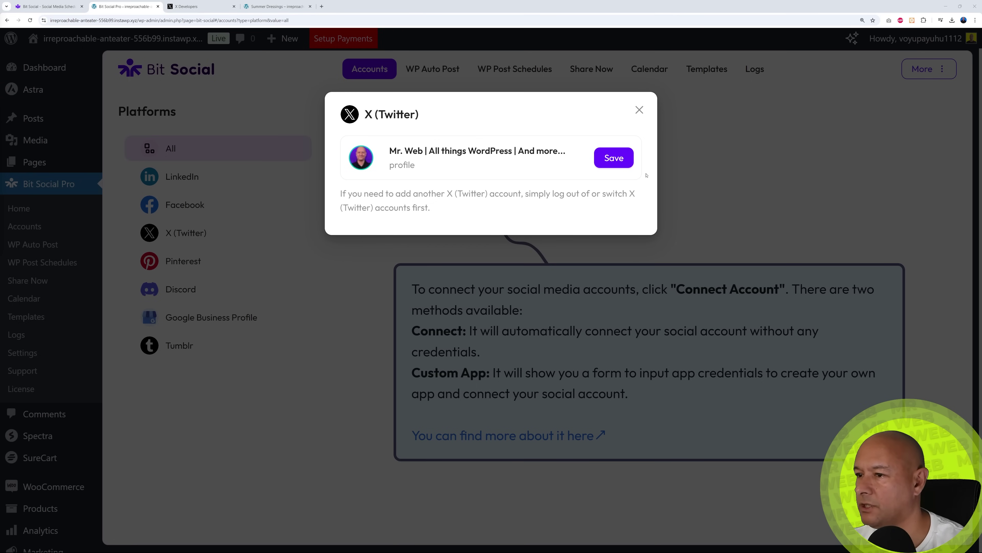
{"action": "left_click", "coordinate": [614, 159]}
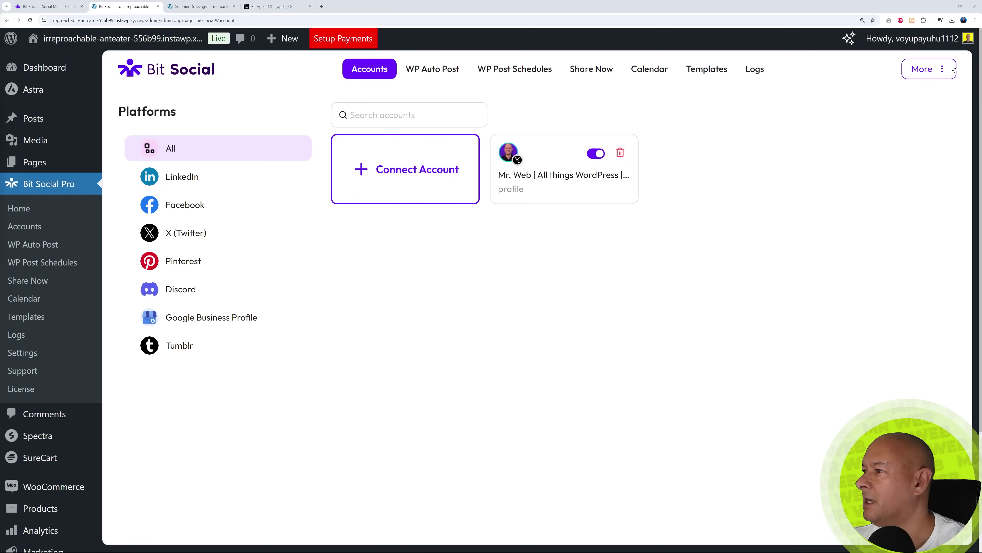
Try the plugin's dark theme and return the interface to the light theme.
{"action": "left_click", "coordinate": [946, 69]}
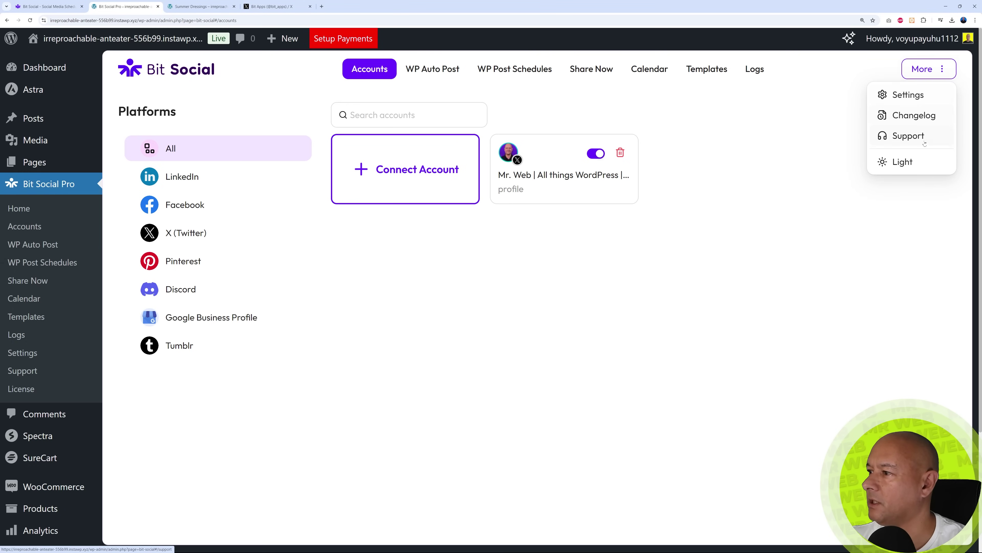
{"action": "left_click", "coordinate": [907, 162]}
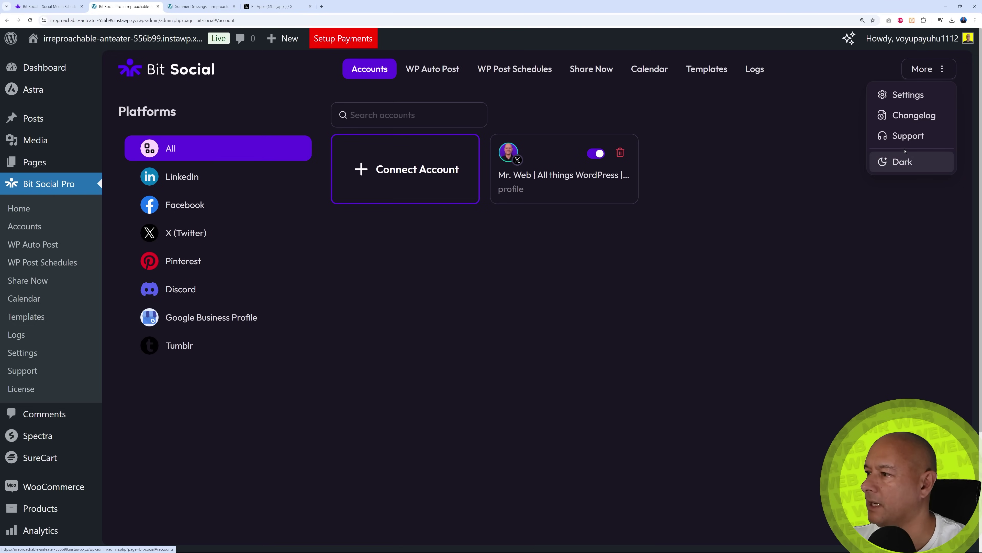
{"action": "left_click", "coordinate": [906, 163]}
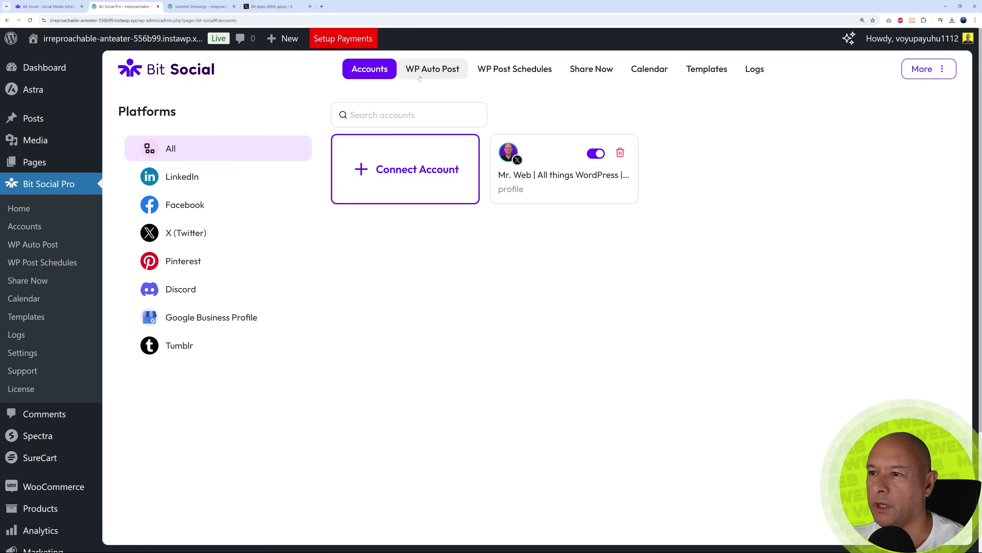
Select the connected X (Twitter) profile as the sharing account in the WP Auto Post settings.
{"action": "left_click", "coordinate": [436, 72]}
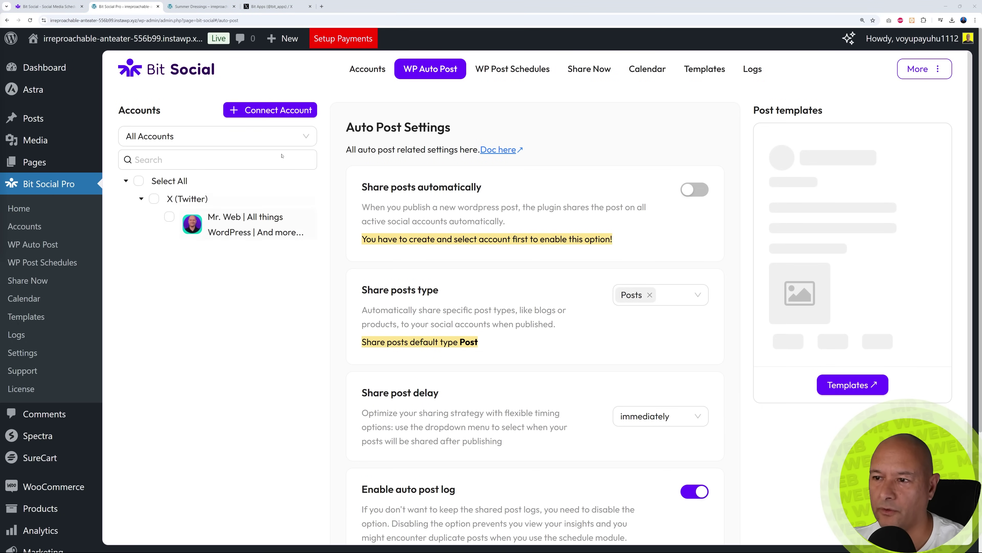
{"action": "left_click", "coordinate": [152, 143]}
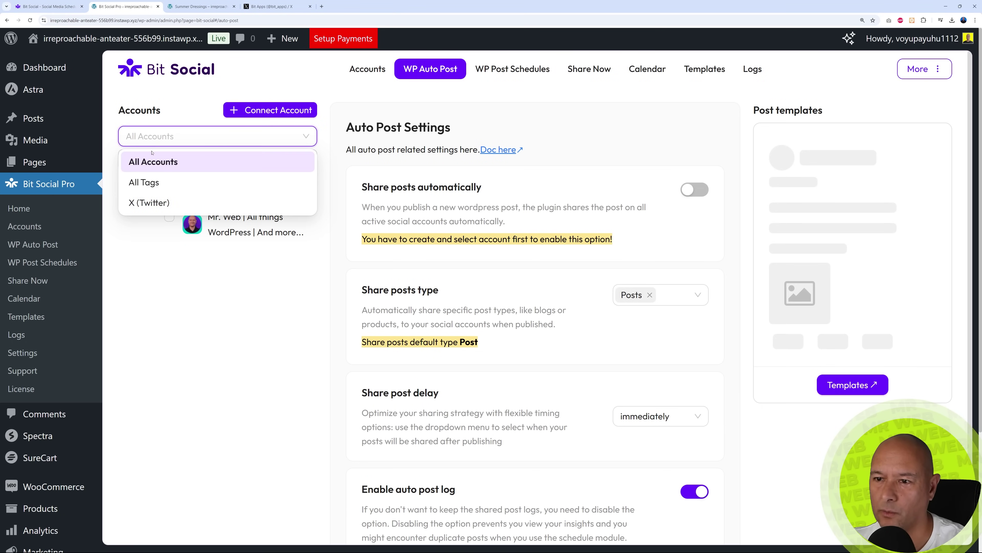
{"action": "left_click", "coordinate": [339, 274]}
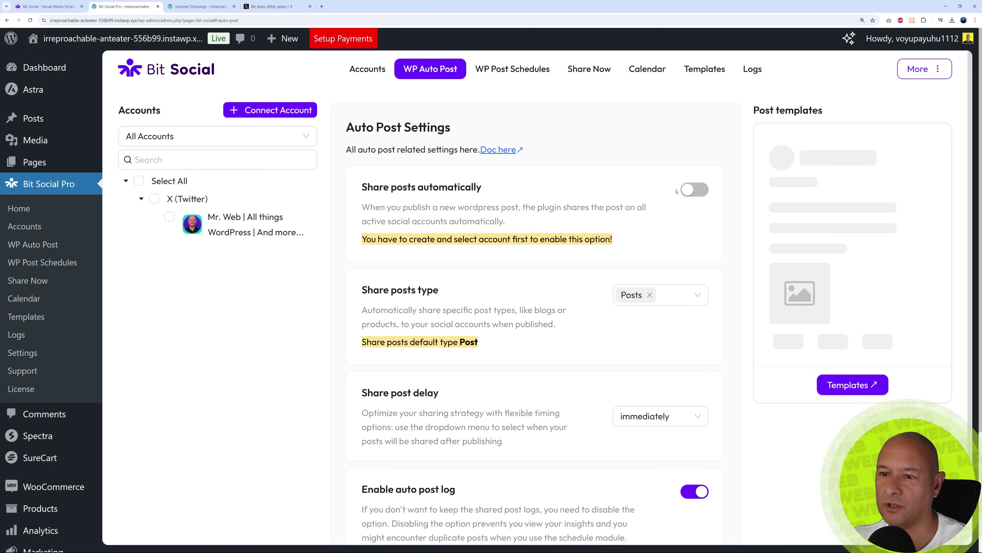
{"action": "left_click", "coordinate": [170, 218]}
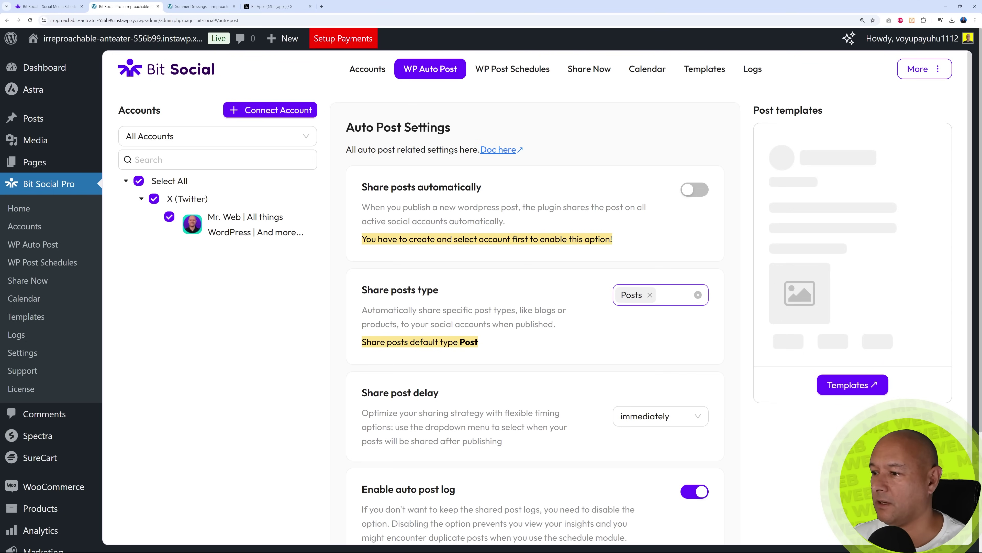
Add Products to the share posts type setting alongside Posts.
{"action": "left_click", "coordinate": [675, 296]}
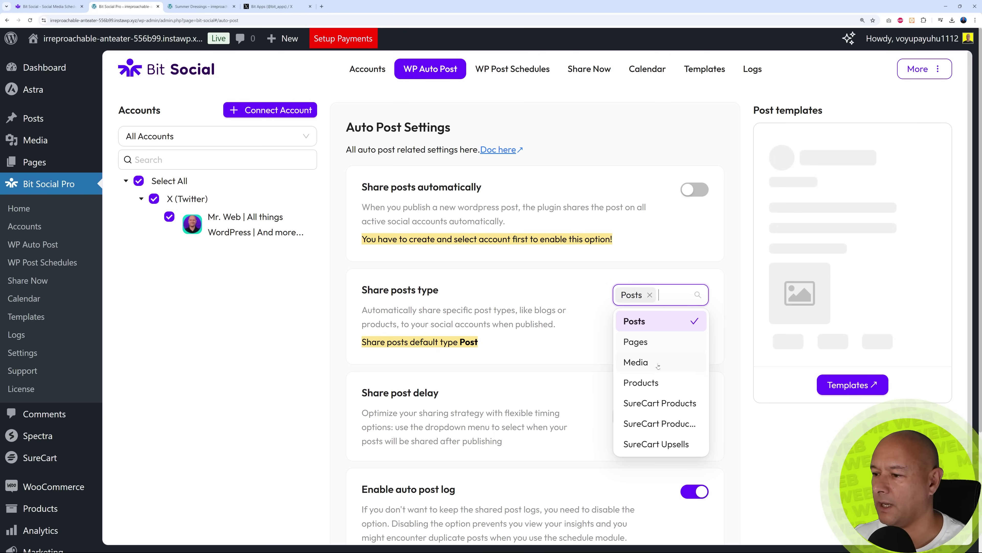
{"action": "left_click", "coordinate": [657, 382]}
{"action": "left_click", "coordinate": [596, 342]}
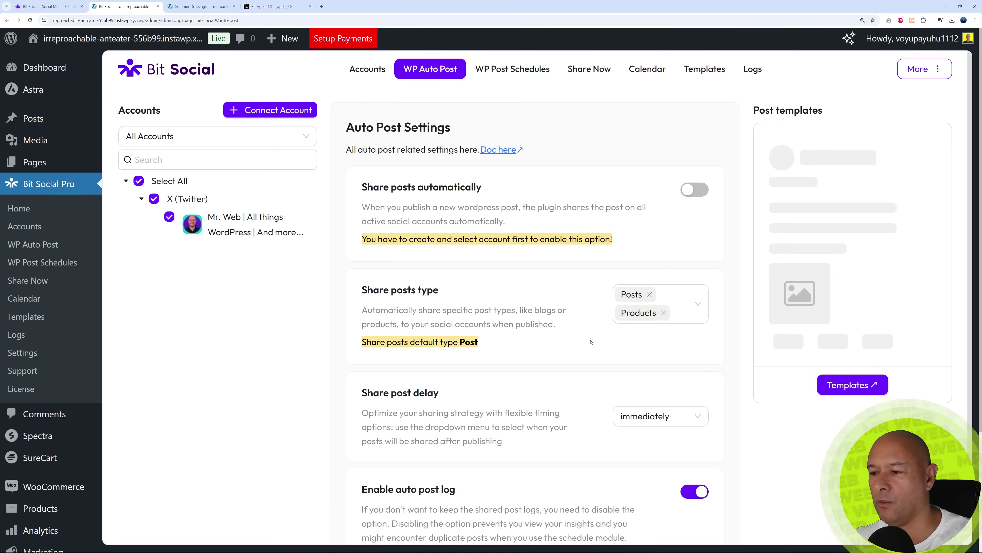
Keep the share post delay at immediately and enable automatic sharing of posts in the Auto Post Settings.
{"action": "scroll", "coordinate": [590, 342], "scroll_direction": "down", "scroll_amount": 2}
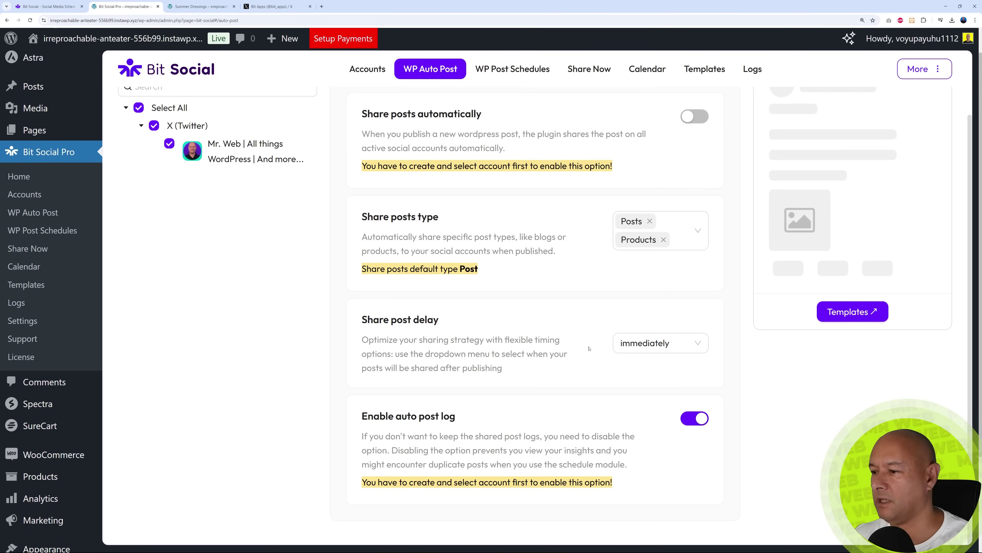
{"action": "left_click", "coordinate": [688, 347]}
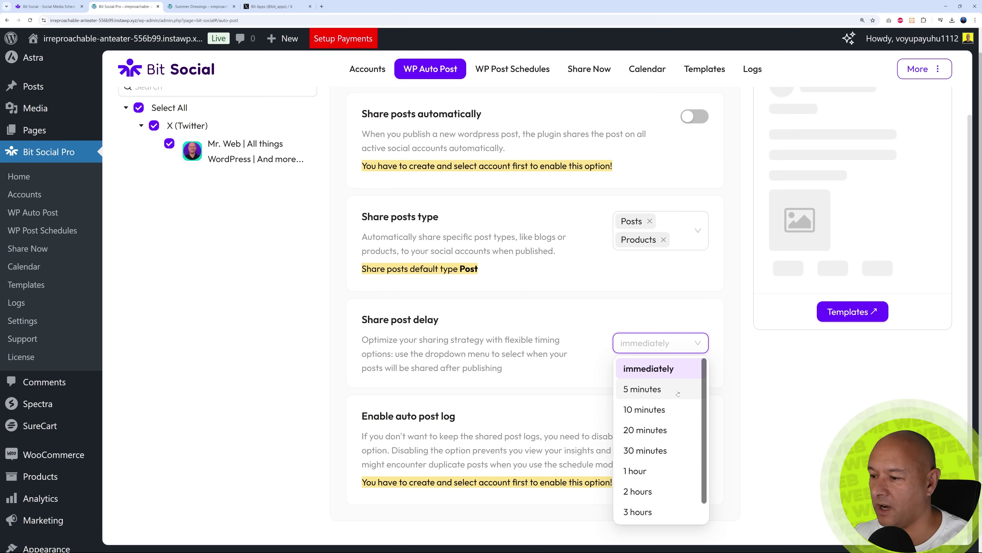
{"action": "scroll", "coordinate": [677, 422], "scroll_direction": "down", "scroll_amount": 1}
{"action": "scroll", "coordinate": [675, 436], "scroll_direction": "up", "scroll_amount": 2}
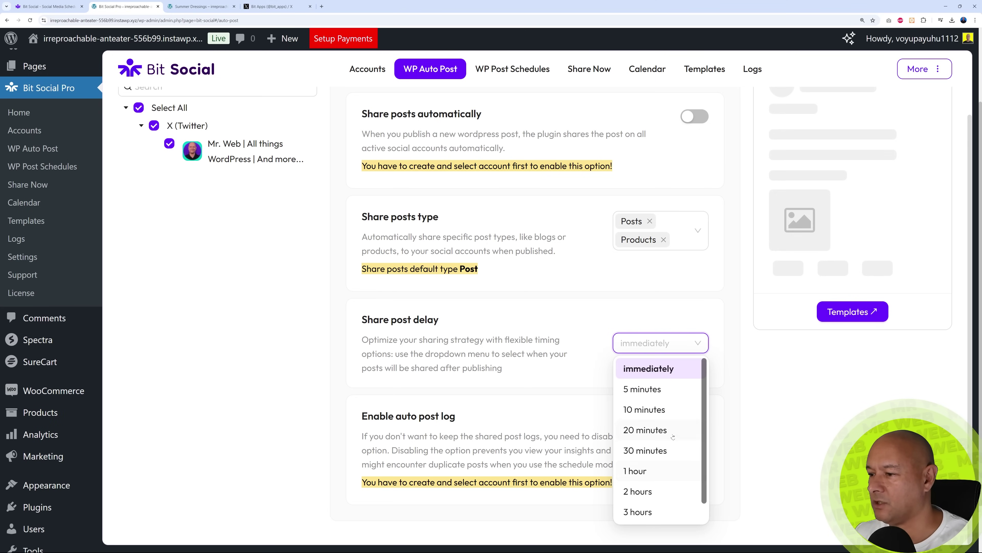
{"action": "left_click", "coordinate": [672, 371]}
{"action": "left_click", "coordinate": [594, 372]}
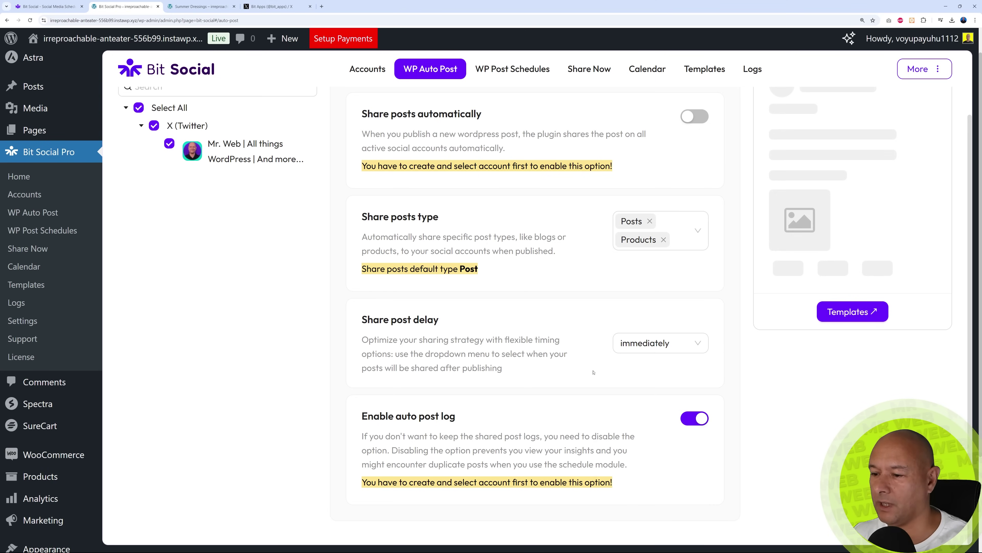
{"action": "scroll", "coordinate": [590, 371], "scroll_direction": "up", "scroll_amount": 2}
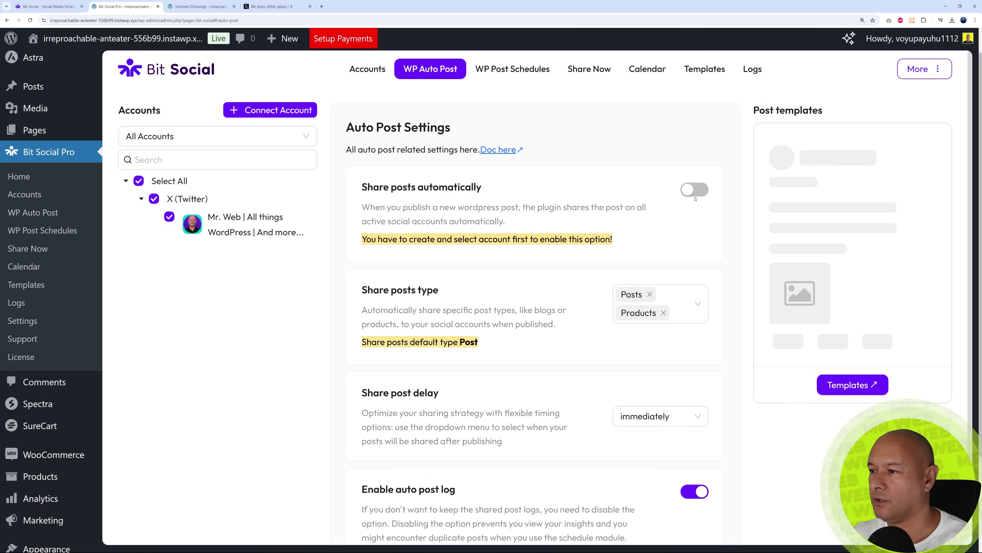
{"action": "left_click", "coordinate": [695, 195]}
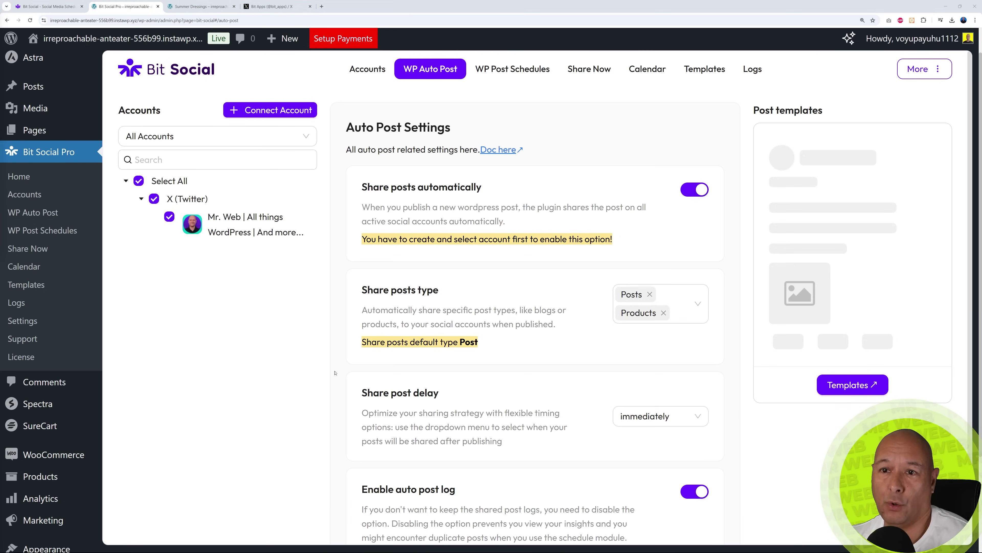
Open the WordPress Posts list in a new browser tab and start a new post titled "Test Mr Web".
{"action": "right_click", "coordinate": [31, 86]}
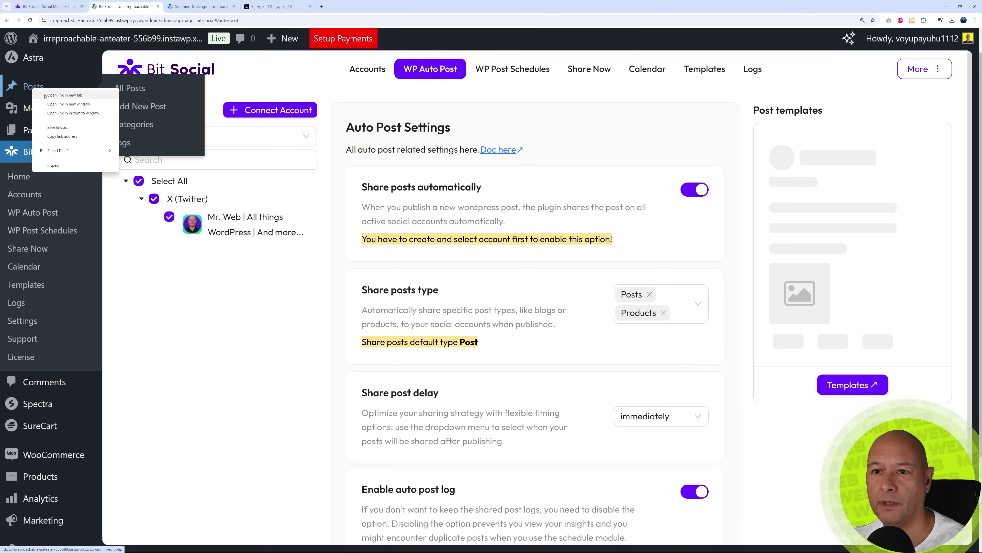
{"action": "left_click", "coordinate": [58, 94]}
{"action": "left_click", "coordinate": [199, 7]}
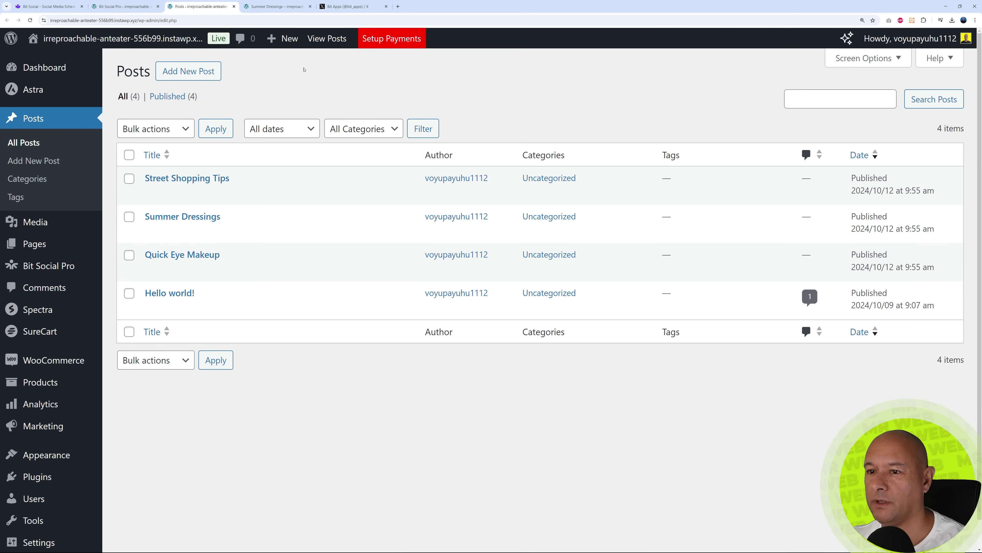
{"action": "left_click", "coordinate": [220, 78]}
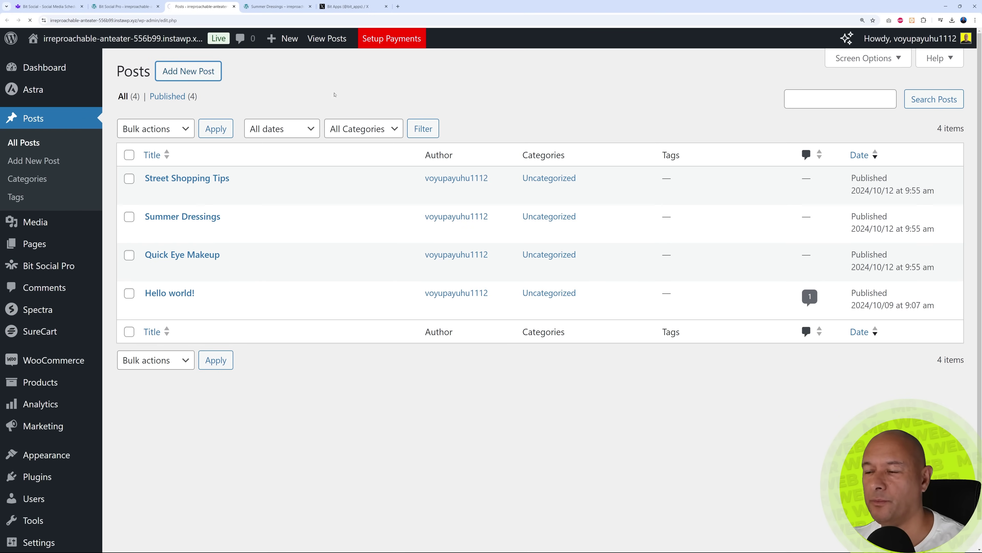
{"action": "type", "text": "Test Mr Web"}
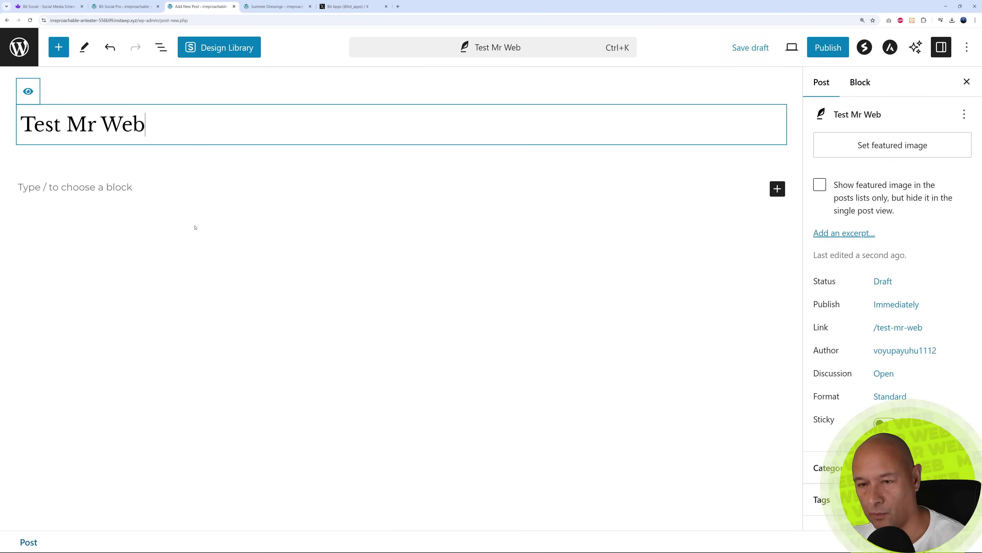
Paste the notebook-writing image and the text "Do you like writing? If so, what are you favourite items..." into the post body and publish the post.
{"action": "left_click", "coordinate": [78, 201]}
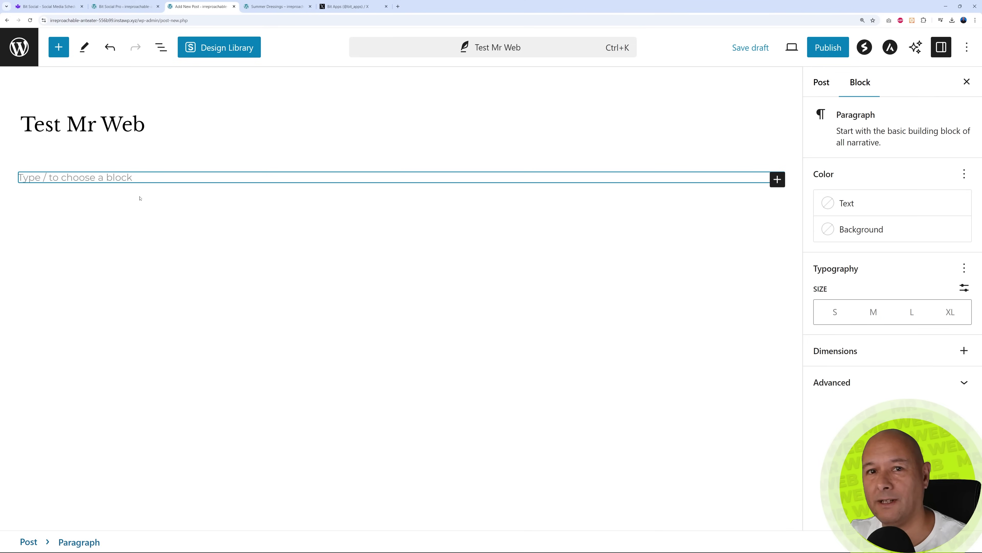
{"action": "key", "text": "ctrl+v"}
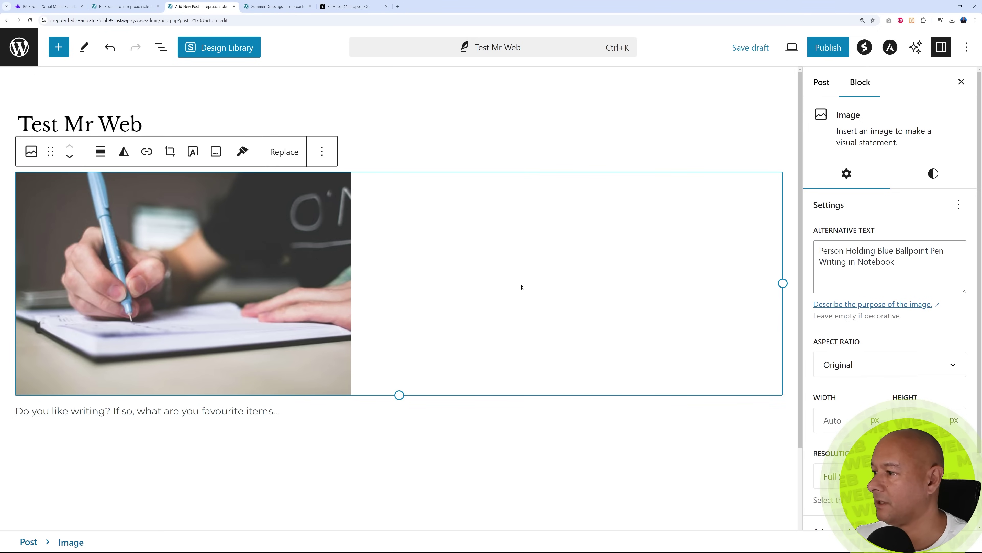
{"action": "left_click", "coordinate": [828, 47]}
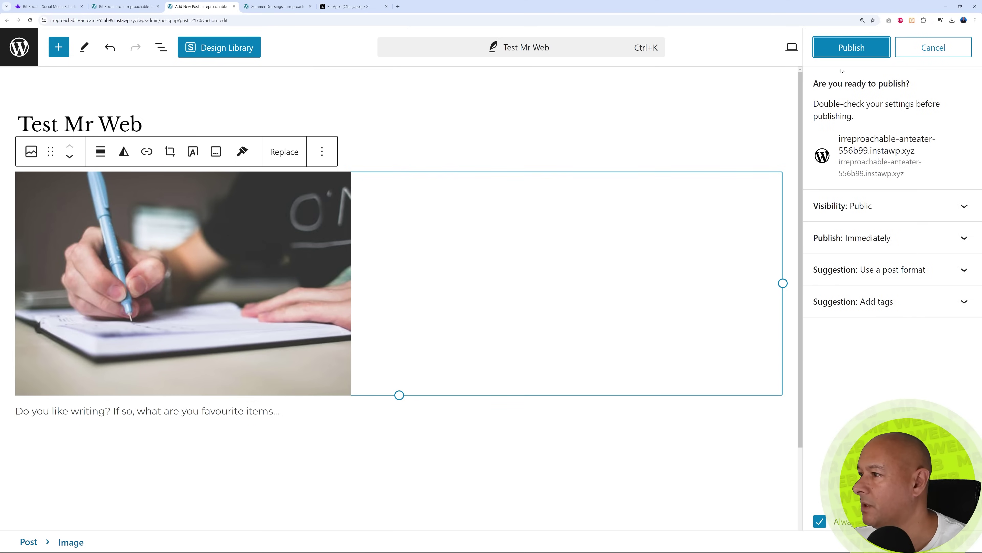
{"action": "left_click", "coordinate": [843, 52]}
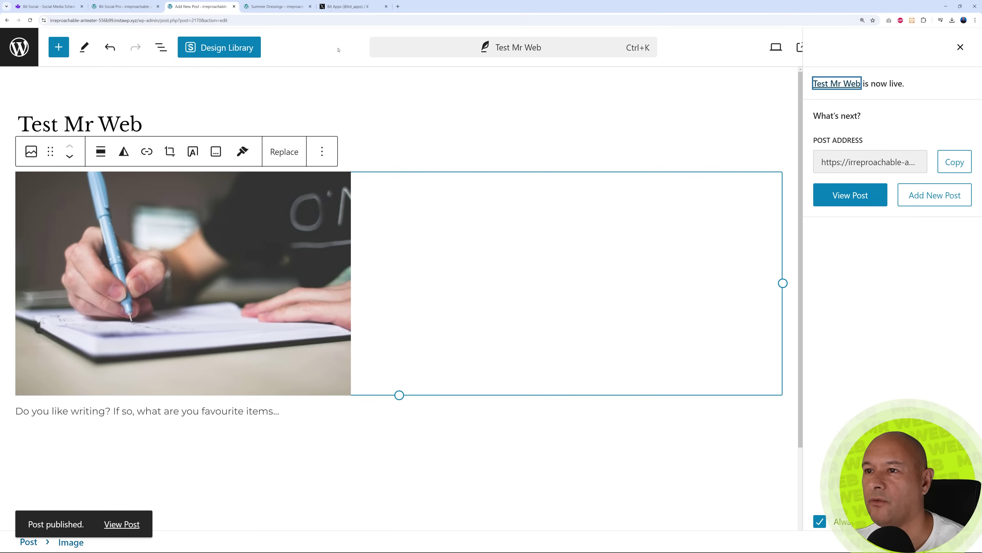
Find the Test Mr Web post on the site's blog page and view it on the front end.
{"action": "left_click", "coordinate": [277, 6]}
{"action": "left_click", "coordinate": [719, 75]}
{"action": "scroll", "coordinate": [657, 235], "scroll_direction": "down", "scroll_amount": 10}
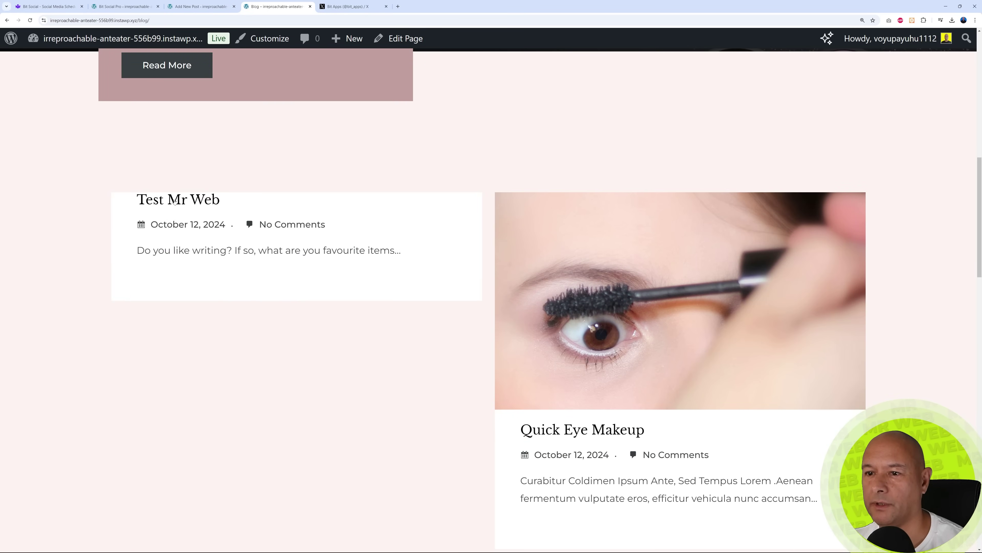
{"action": "left_click", "coordinate": [174, 201]}
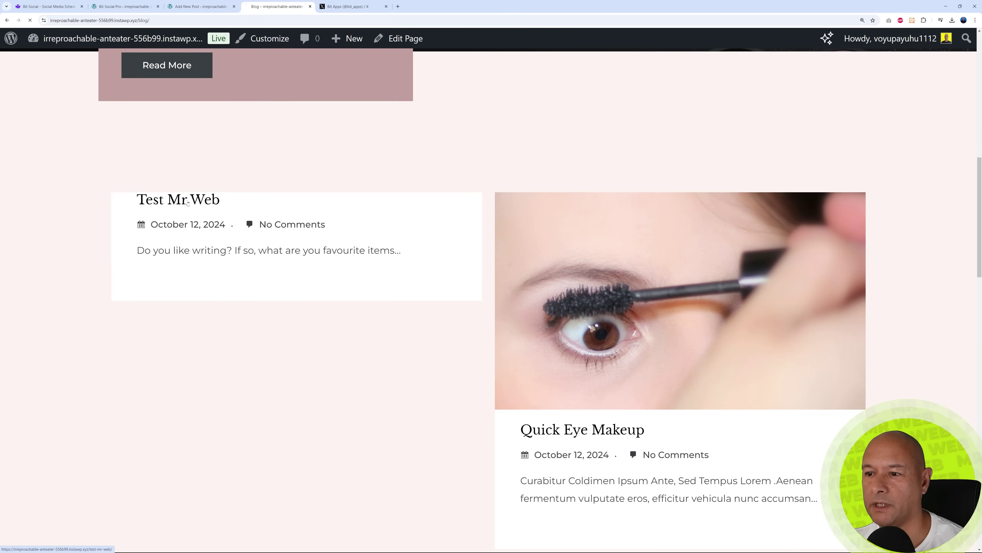
{"action": "scroll", "coordinate": [561, 343], "scroll_direction": "down", "scroll_amount": 1}
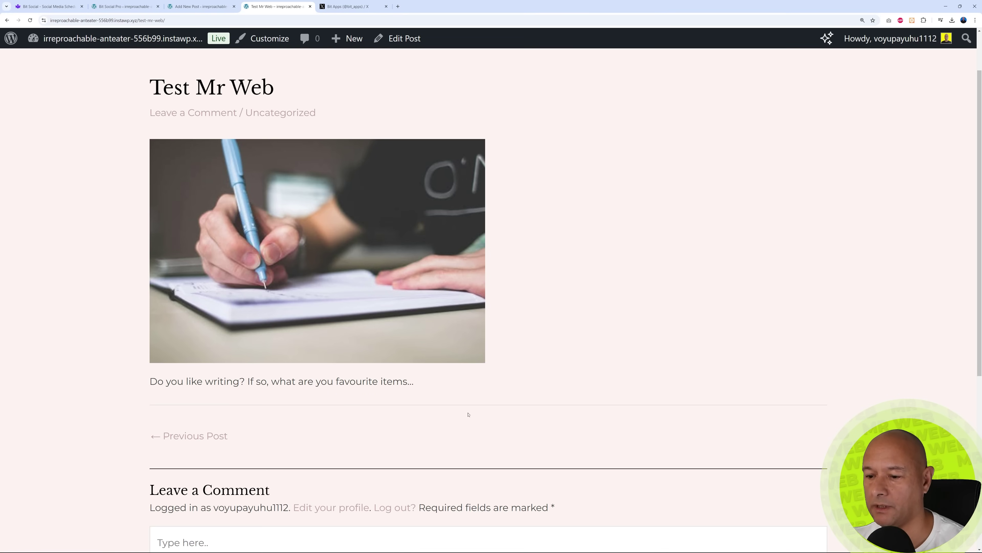
{"action": "scroll", "coordinate": [467, 413], "scroll_direction": "up", "scroll_amount": 2}
Switch to X, go to the connected account's profile and open the automatically shared Test Mr Web post.
{"action": "left_click", "coordinate": [346, 6]}
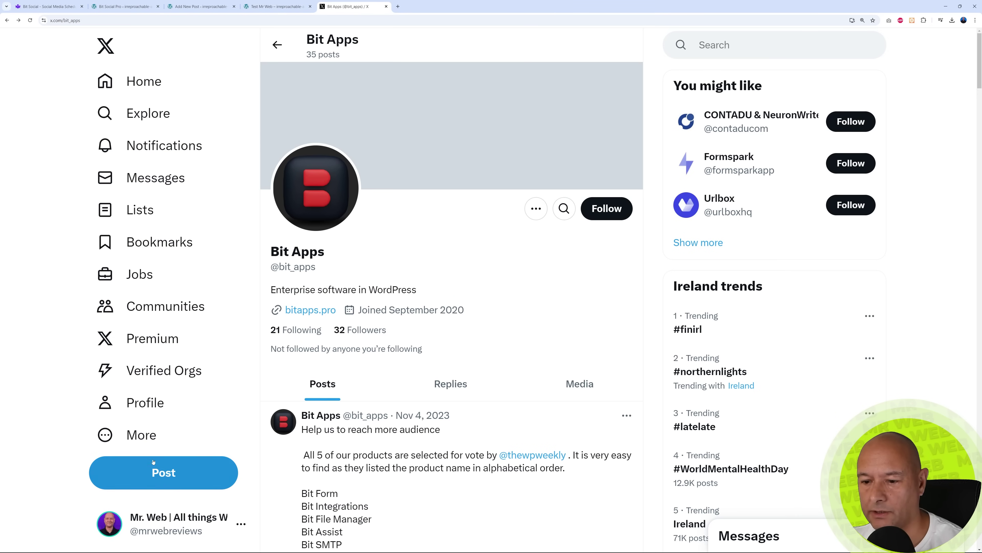
{"action": "left_click", "coordinate": [145, 402]}
{"action": "scroll", "coordinate": [554, 279], "scroll_direction": "down", "scroll_amount": 5}
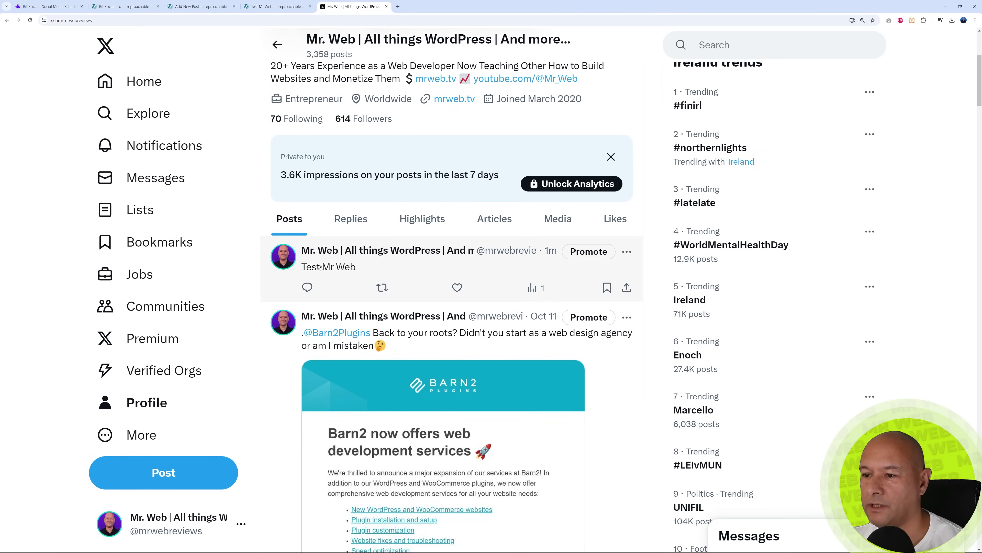
{"action": "left_click", "coordinate": [327, 272]}
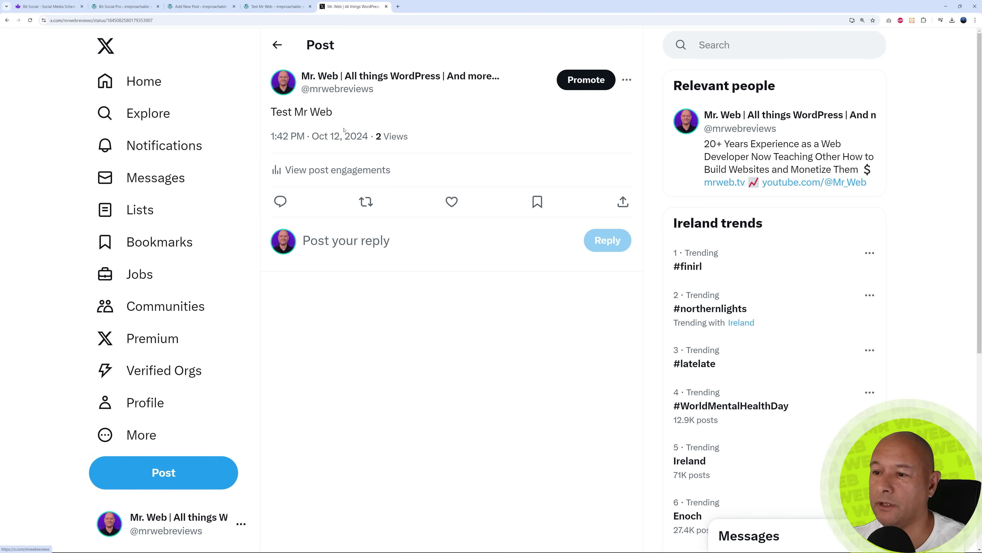
Delete the Test Mr Web post from the X account.
{"action": "left_click", "coordinate": [627, 80]}
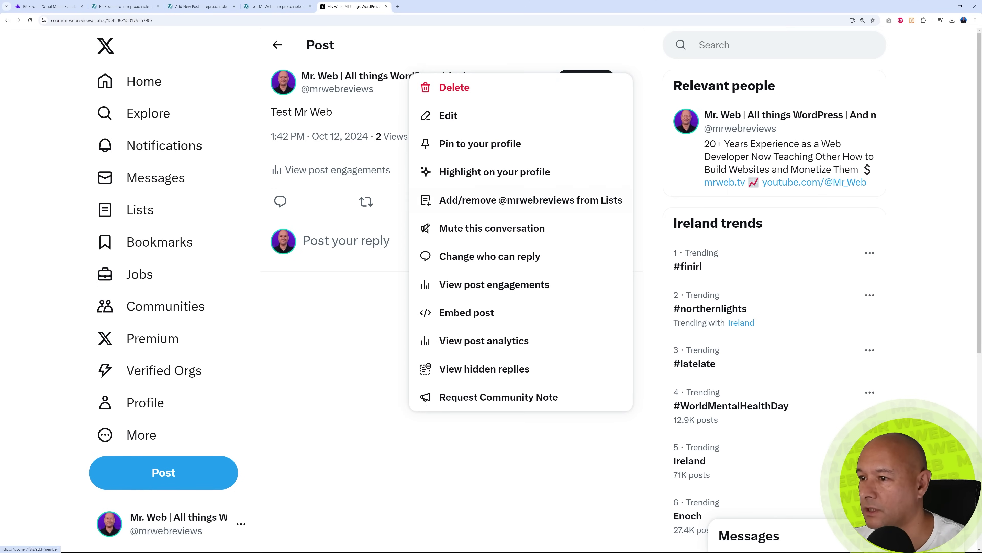
{"action": "left_click", "coordinate": [454, 89]}
{"action": "left_click", "coordinate": [490, 320]}
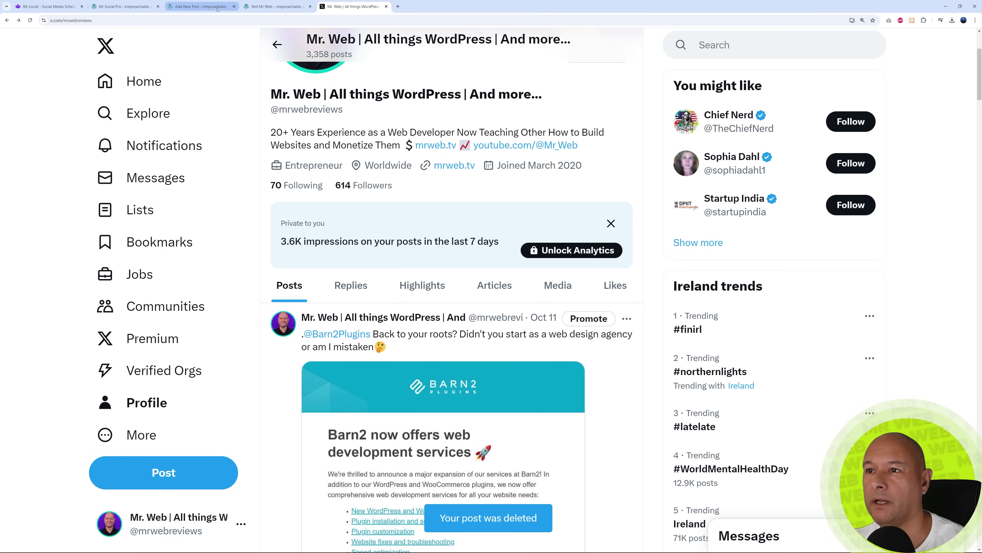
Add the Post Full Content and Featured Image URL smart tags to the custom message of Bit Social's X (Twitter) template.
{"action": "left_click", "coordinate": [124, 6]}
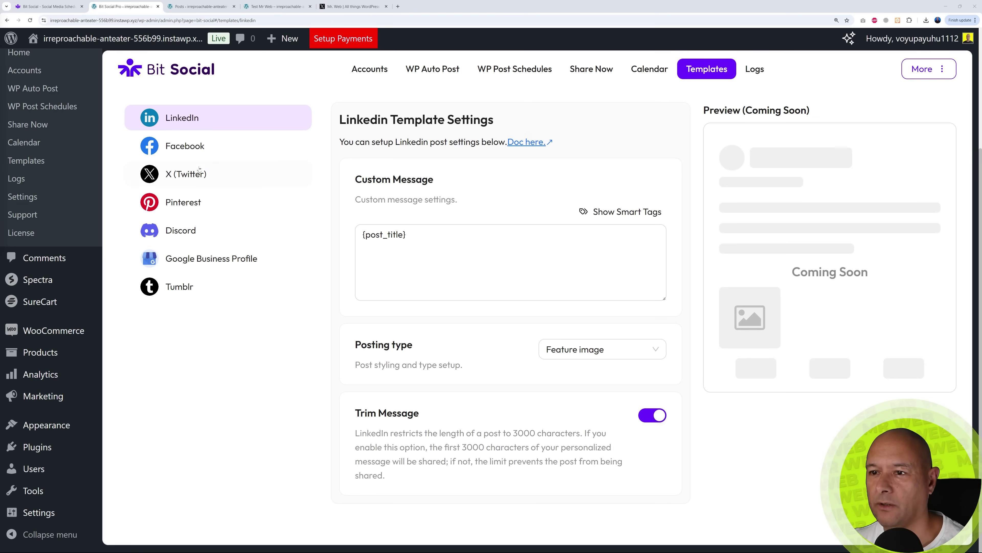
{"action": "left_click", "coordinate": [181, 178]}
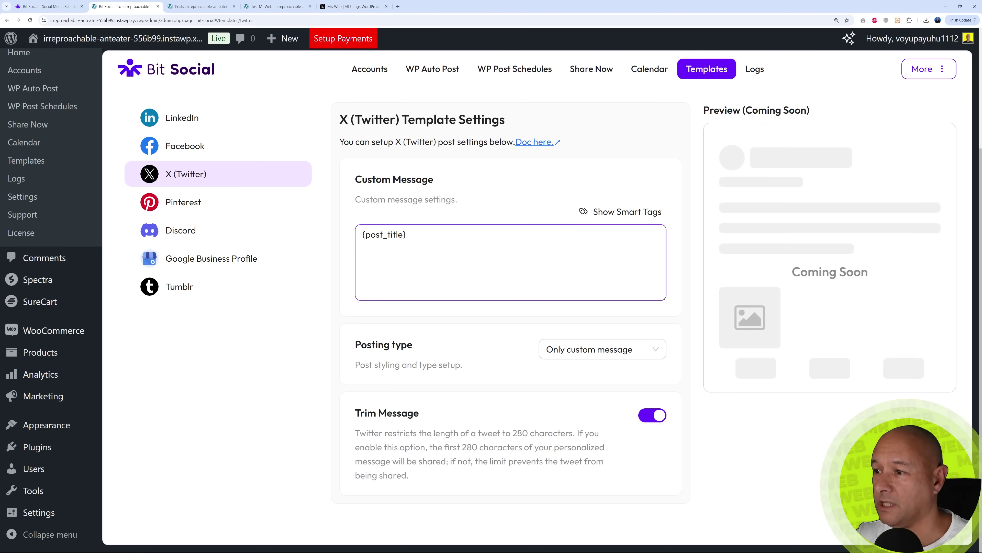
{"action": "left_click", "coordinate": [645, 214]}
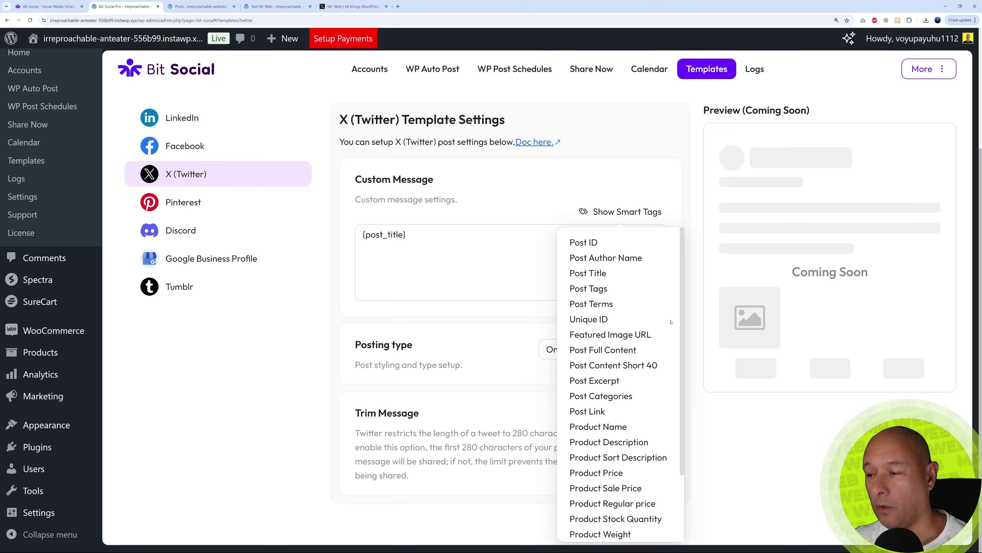
{"action": "scroll", "coordinate": [662, 391], "scroll_direction": "down", "scroll_amount": 2}
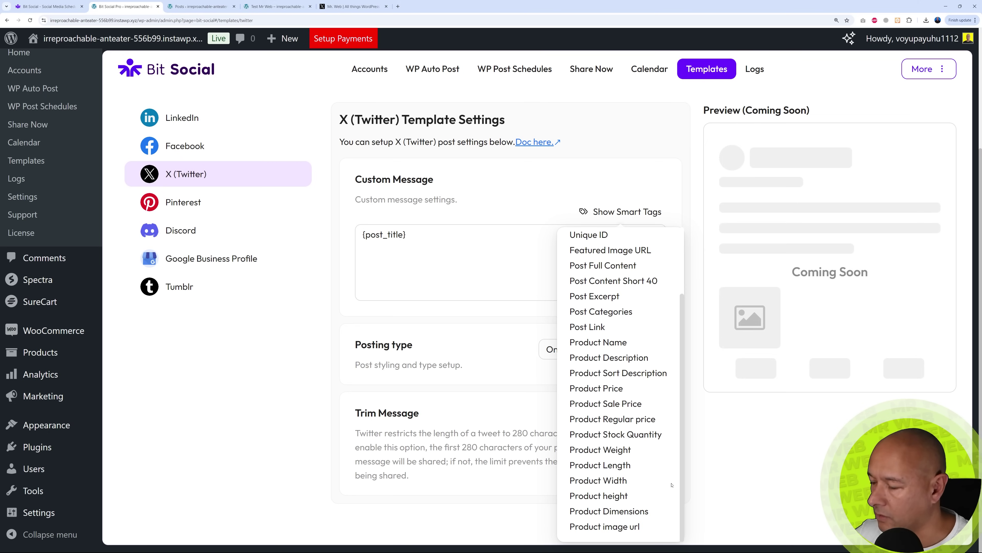
{"action": "scroll", "coordinate": [671, 480], "scroll_direction": "up", "scroll_amount": 3}
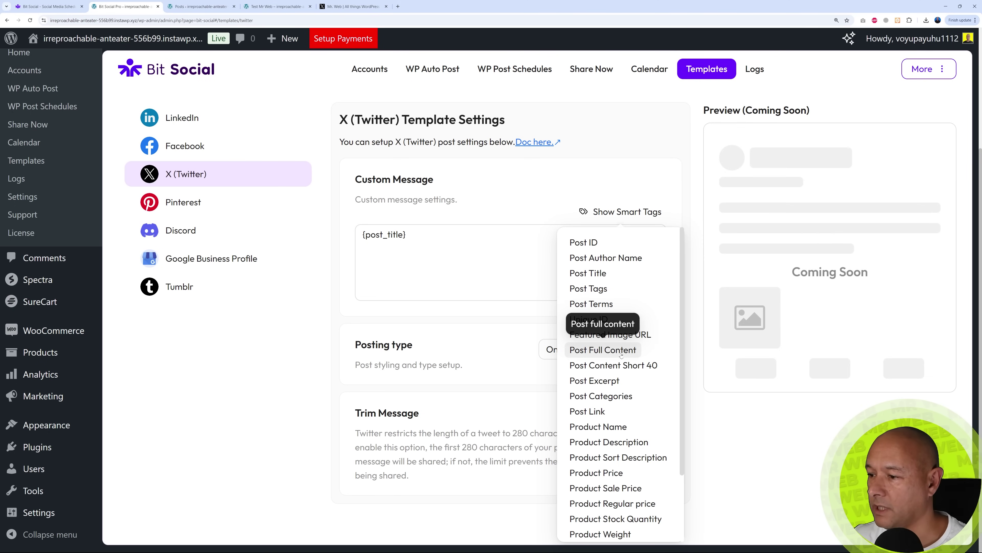
{"action": "left_click", "coordinate": [643, 352]}
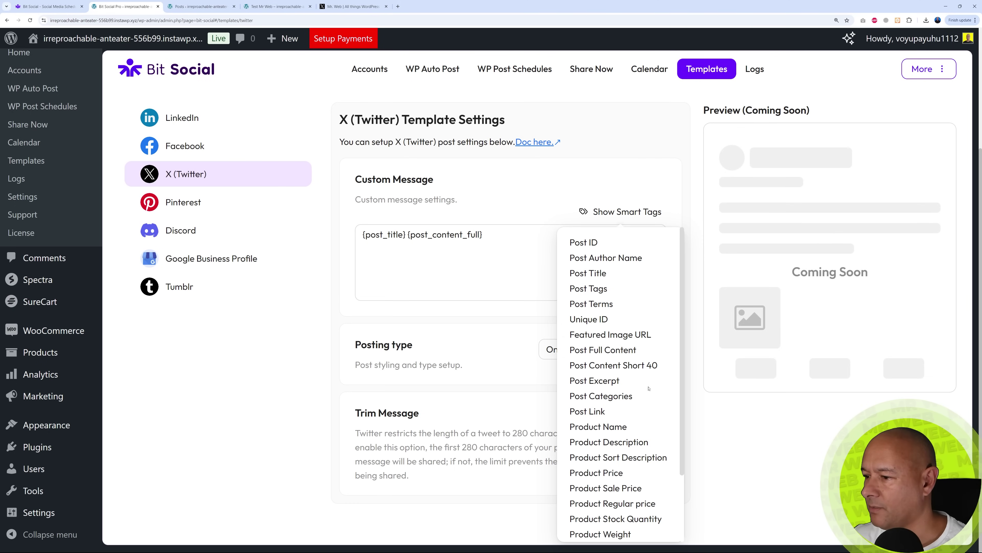
{"action": "left_click", "coordinate": [647, 335]}
Put each smart tag of the custom message on its own line and review the posting type options, keeping Only custom message.
{"action": "left_click", "coordinate": [522, 234]}
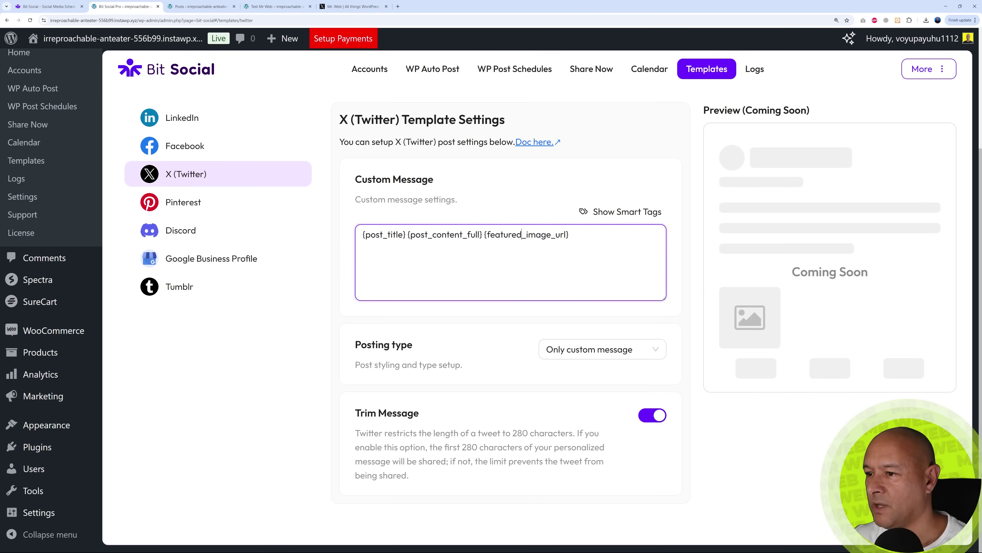
{"action": "key", "text": "BackSpace"}
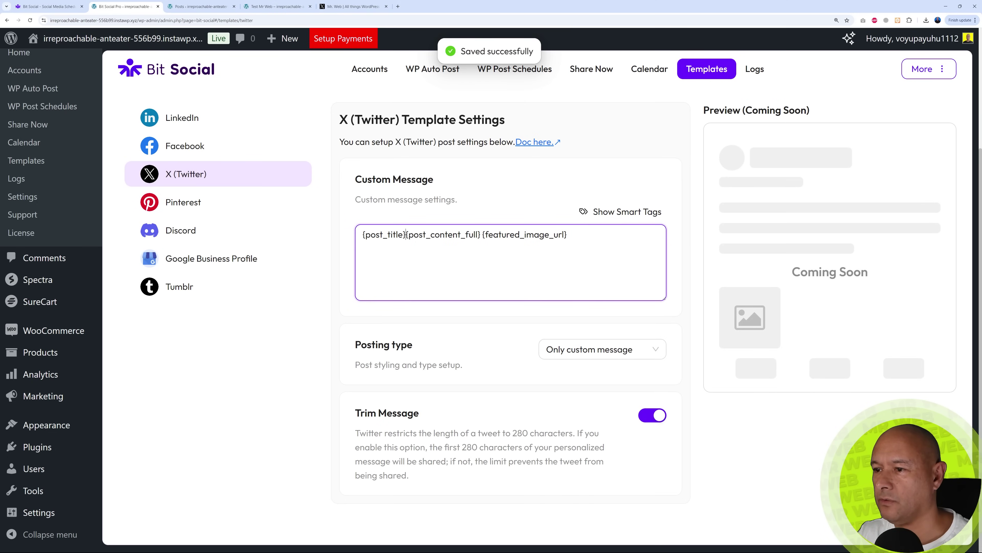
{"action": "key", "text": "Return"}
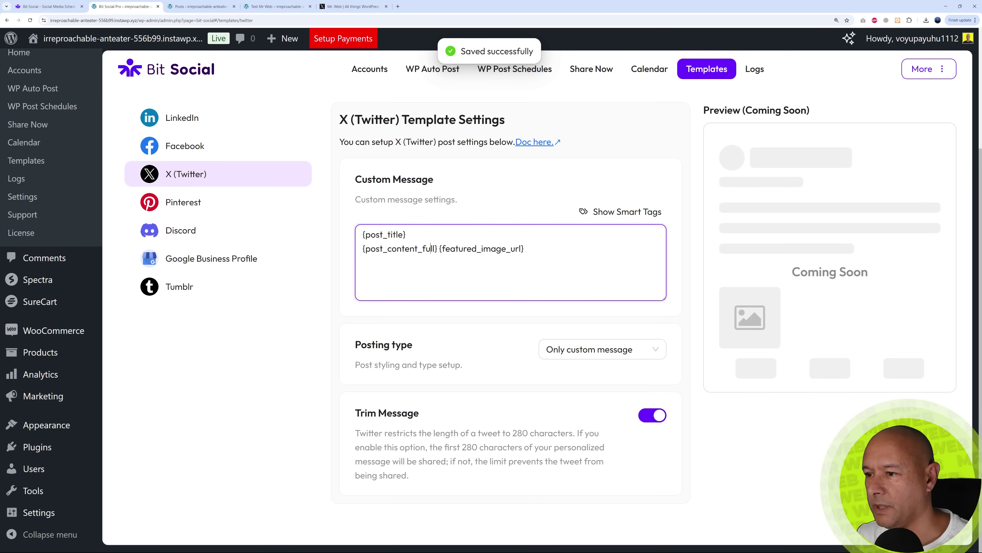
{"action": "left_click", "coordinate": [437, 248]}
{"action": "key", "text": "Return"}
{"action": "key", "text": "Delete"}
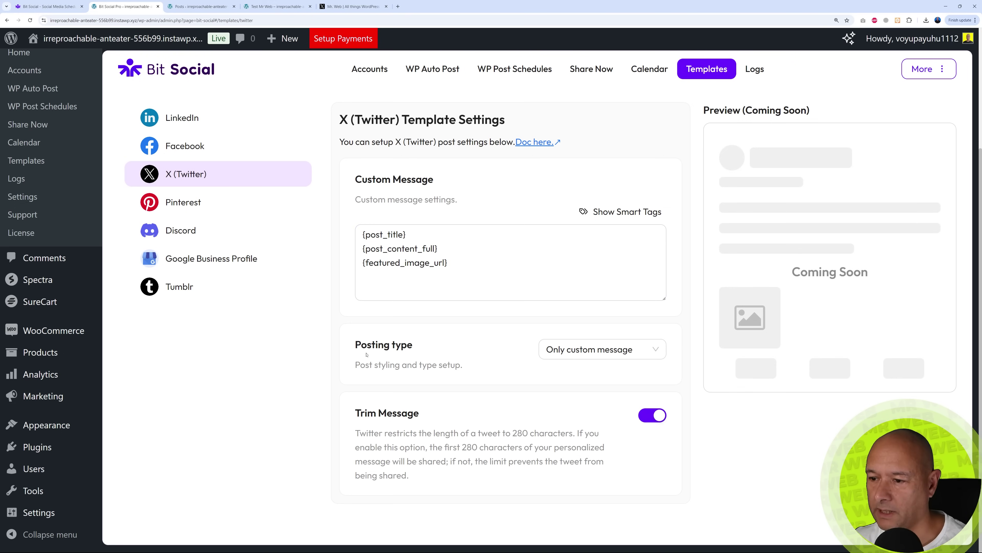
{"action": "left_click", "coordinate": [659, 351]}
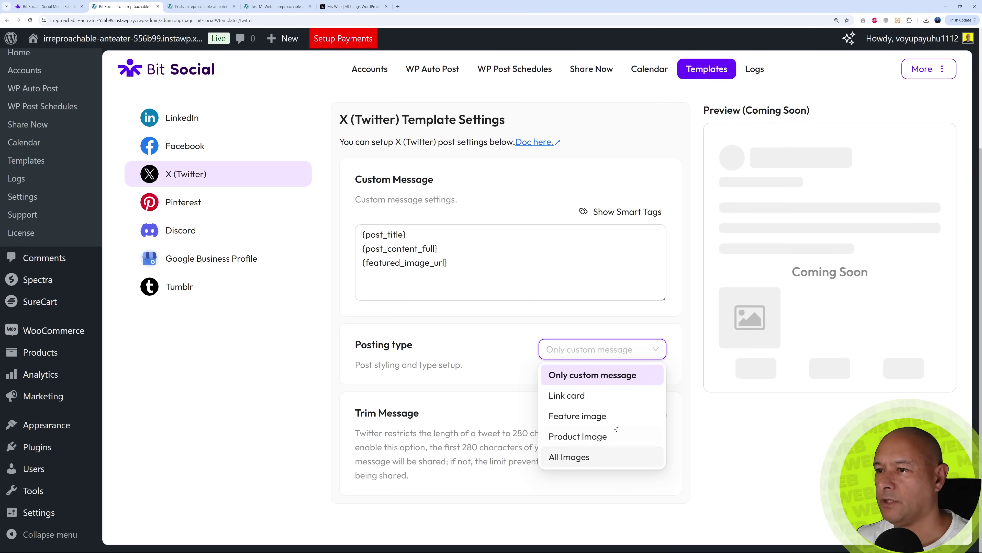
{"action": "left_click", "coordinate": [492, 350]}
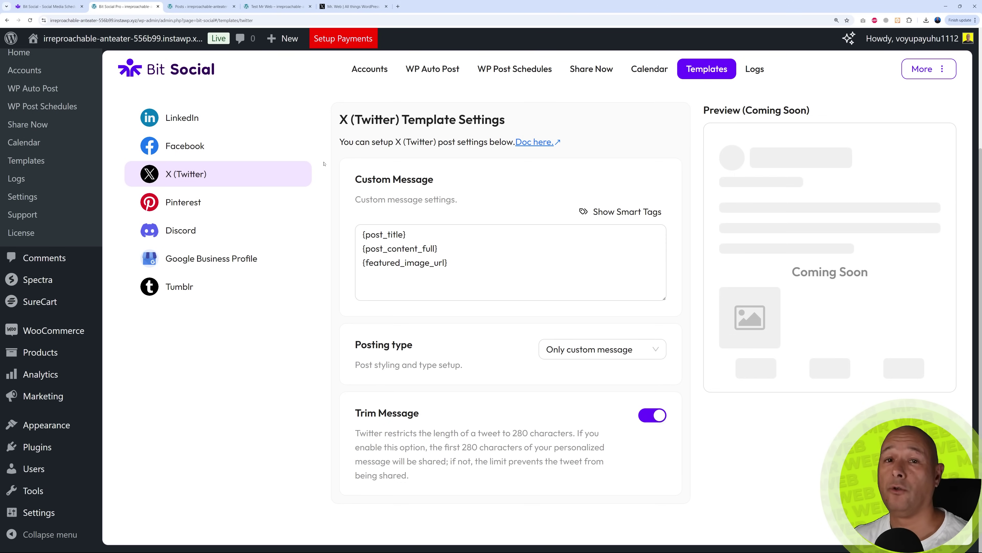
Open the Test Mr Web draft from the posts list and recheck the custom message in Bit Social's X (Twitter) template.
{"action": "left_click", "coordinate": [199, 7]}
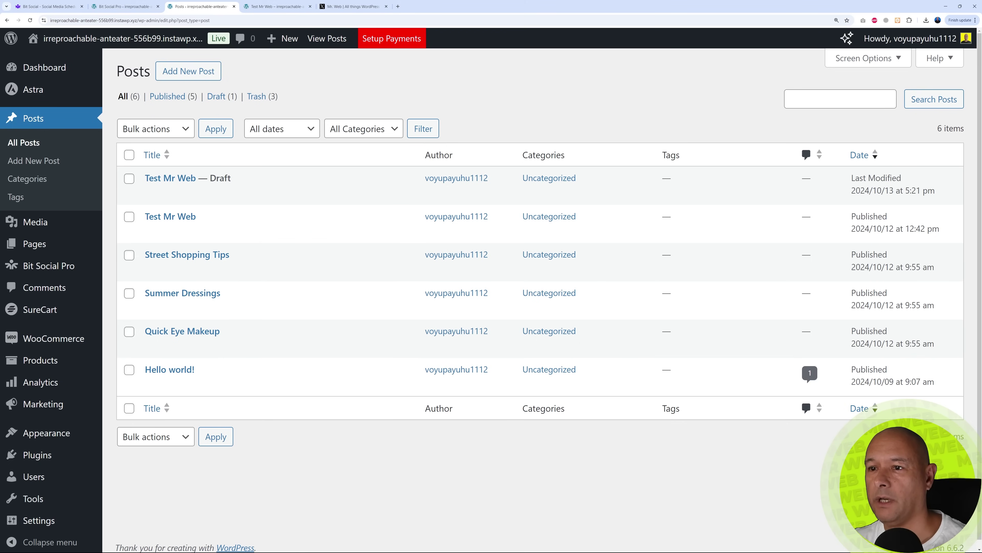
{"action": "mouse_move", "coordinate": [204, 200]}
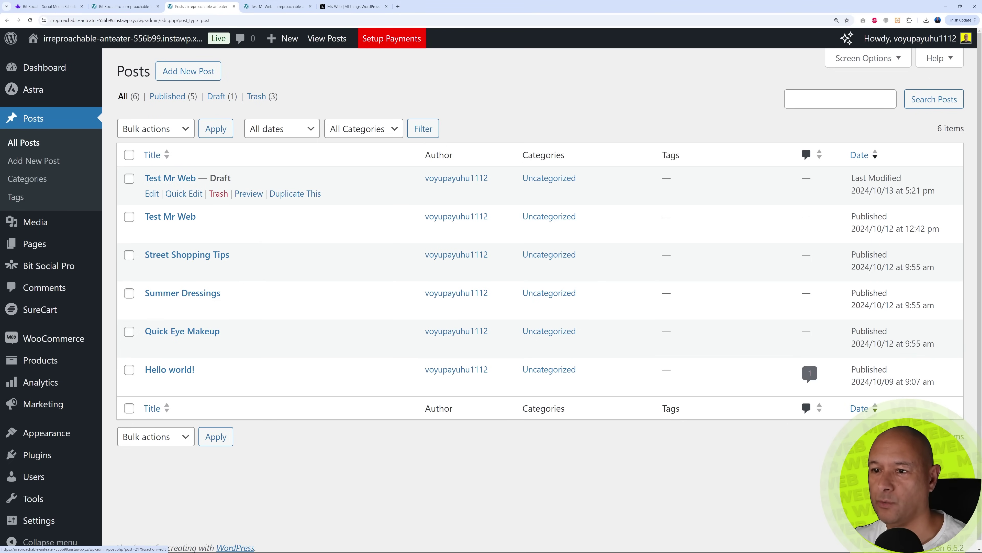
{"action": "left_click", "coordinate": [168, 178]}
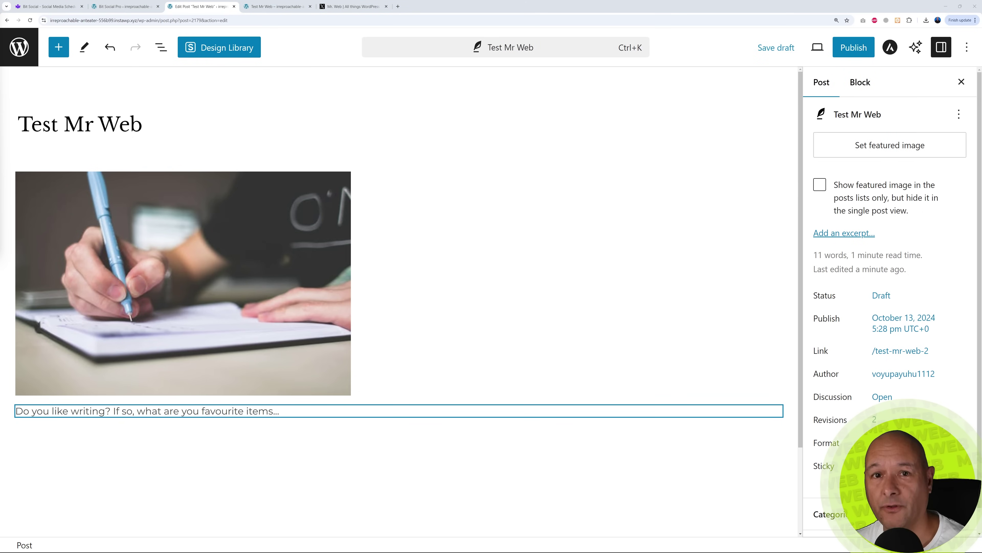
{"action": "left_click", "coordinate": [135, 7]}
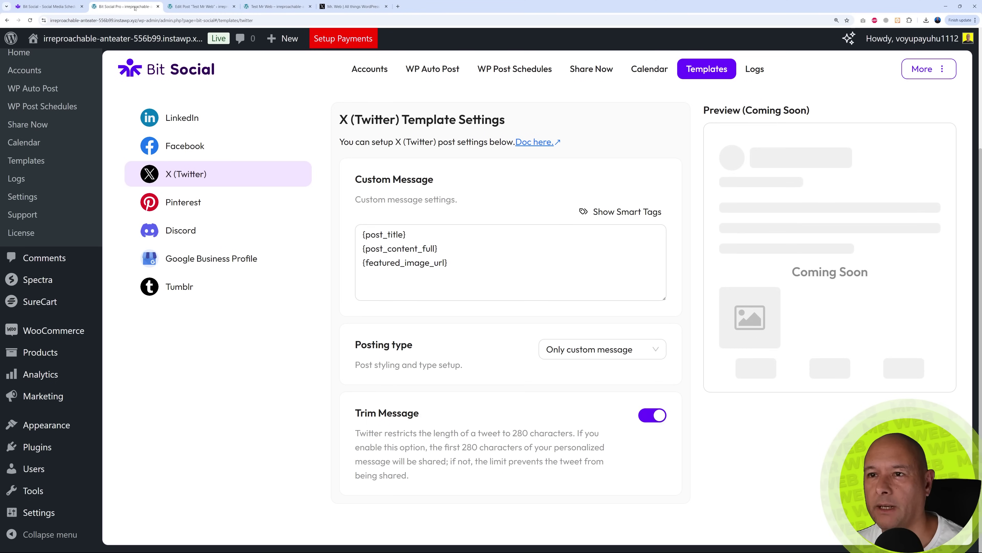
{"action": "left_click", "coordinate": [418, 240]}
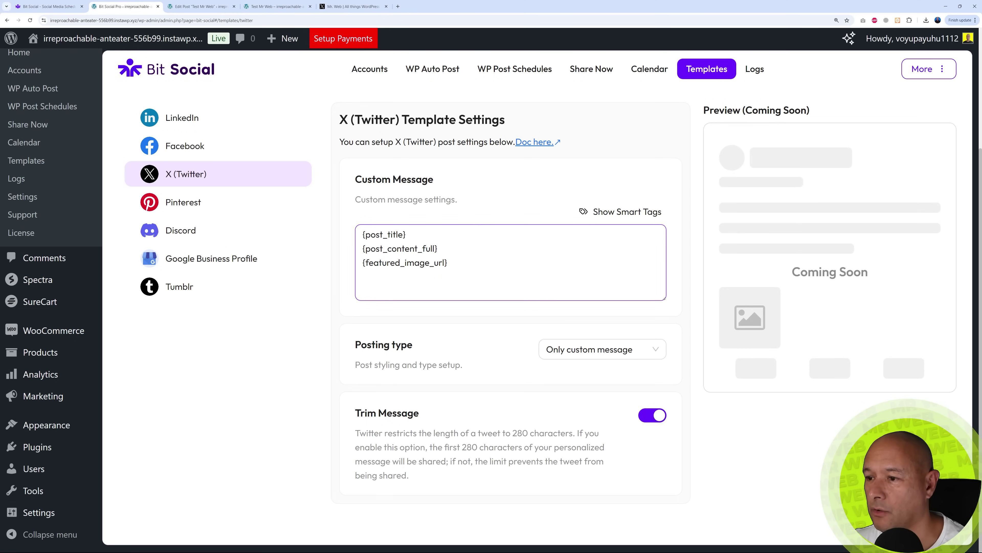
Set the photo of the hand writing in a notebook as the Test Mr Web draft's featured image and publish the post.
{"action": "left_click", "coordinate": [199, 6]}
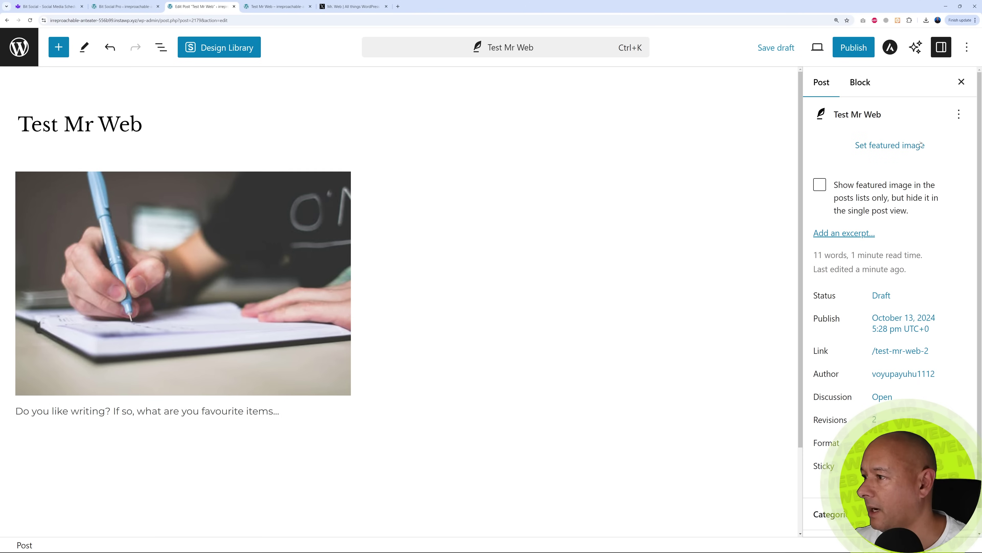
{"action": "left_click", "coordinate": [883, 149]}
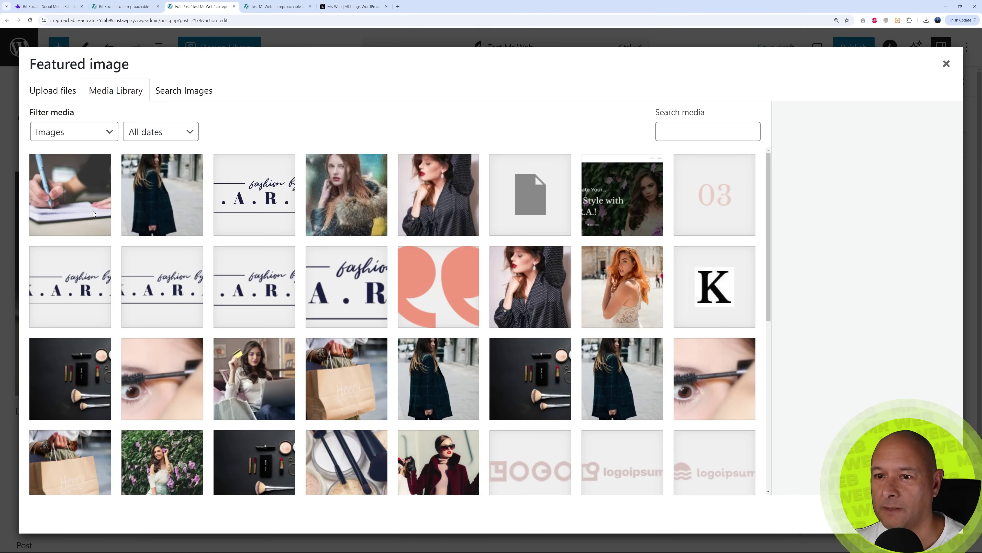
{"action": "left_click", "coordinate": [93, 216]}
{"action": "left_click", "coordinate": [926, 515]}
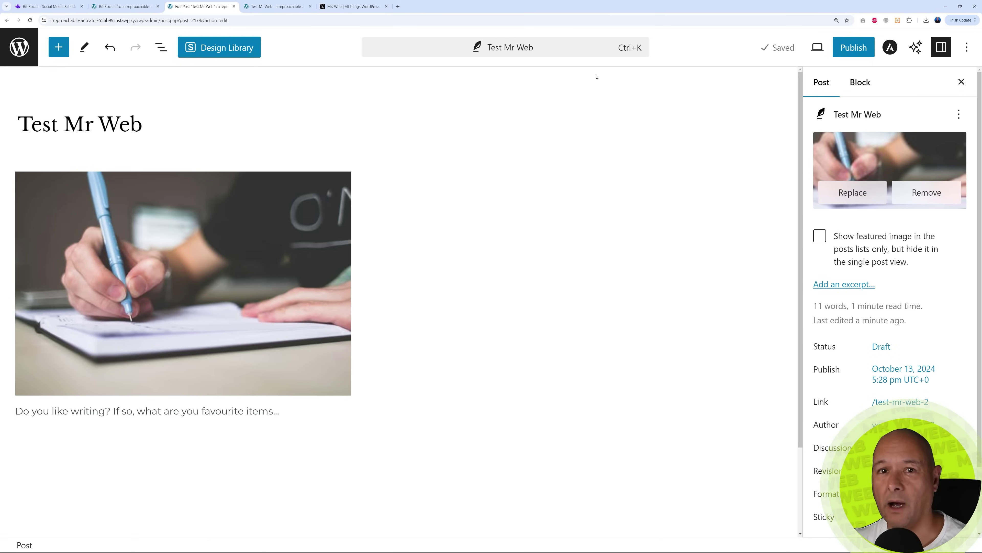
{"action": "left_click", "coordinate": [854, 47]}
{"action": "left_click", "coordinate": [850, 47]}
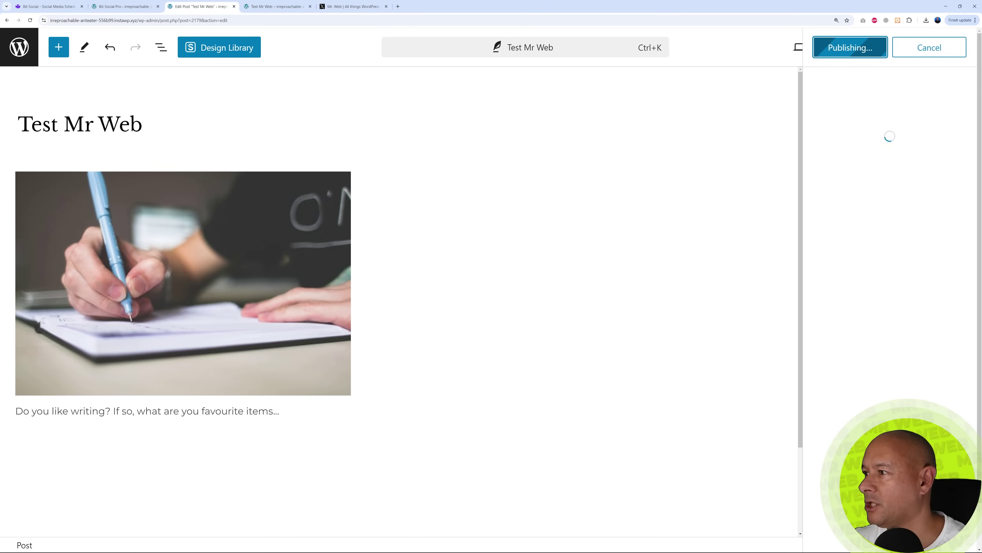
Switch to X, reload the profile, open the newly shared Test Mr Web post and check its featured image link.
{"action": "left_click", "coordinate": [350, 7]}
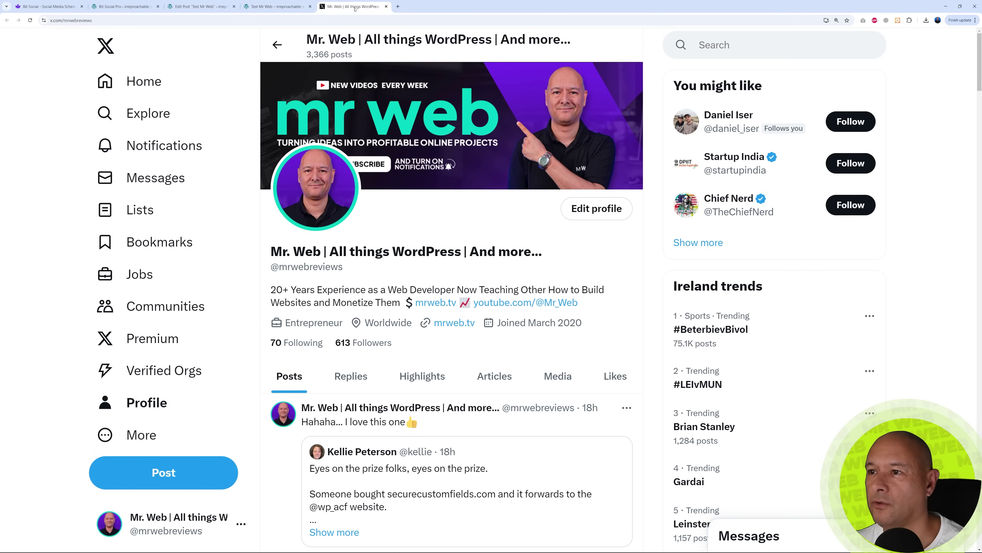
{"action": "left_click", "coordinate": [29, 20]}
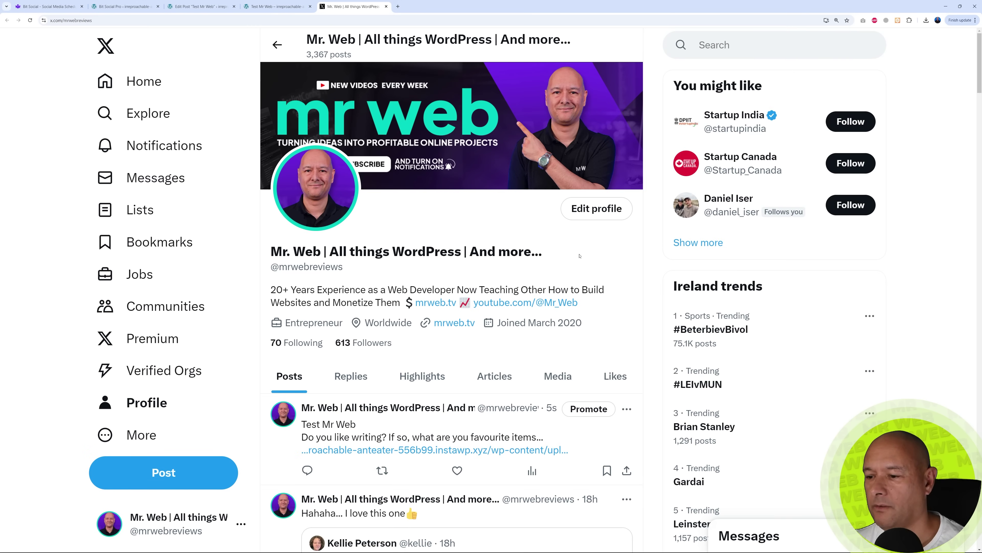
{"action": "scroll", "coordinate": [352, 373], "scroll_direction": "down", "scroll_amount": 2}
{"action": "left_click", "coordinate": [353, 373]}
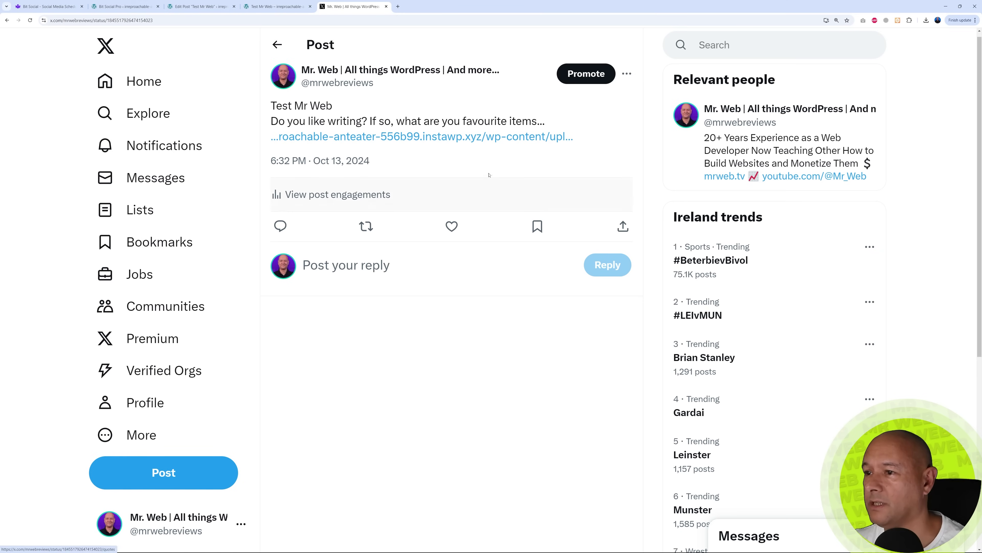
{"action": "left_click", "coordinate": [412, 141]}
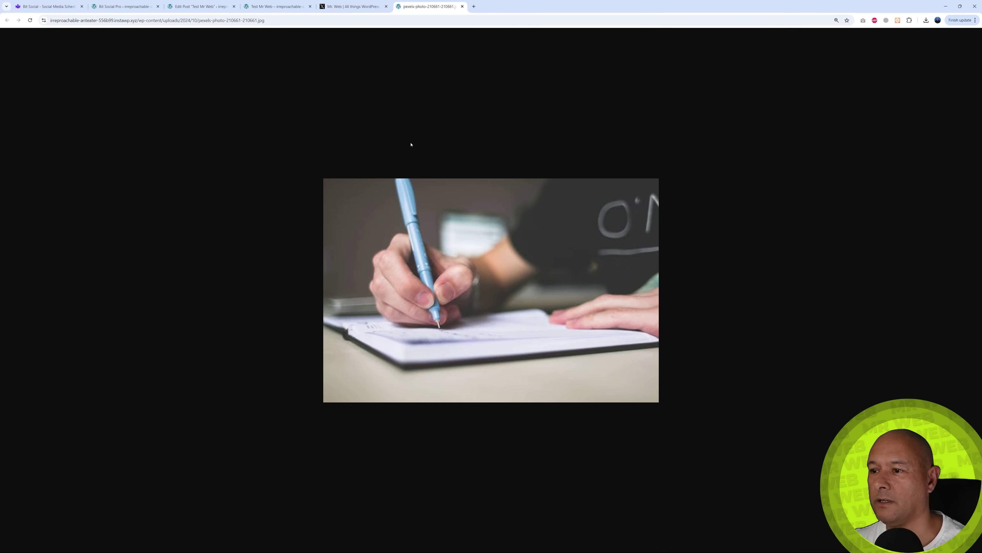
{"action": "left_click", "coordinate": [462, 7]}
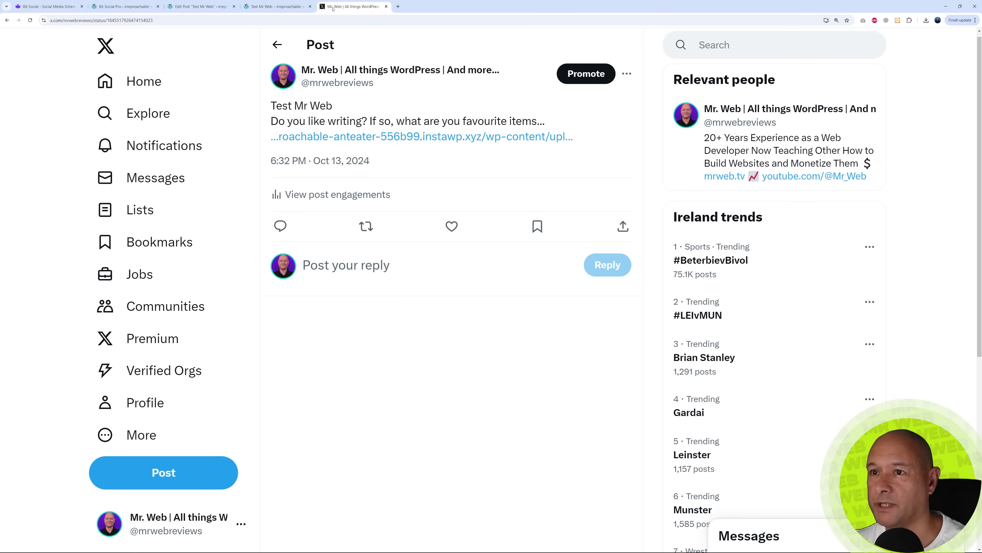
Return to the WordPress admin from X and start a new WooCommerce product.
{"action": "left_click", "coordinate": [128, 8]}
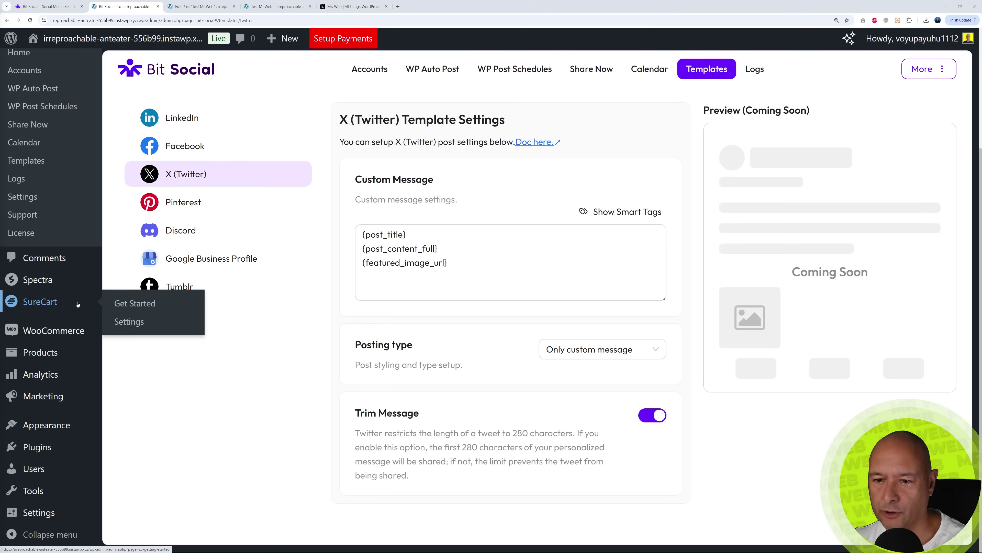
{"action": "mouse_move", "coordinate": [71, 336]}
{"action": "mouse_move", "coordinate": [58, 352]}
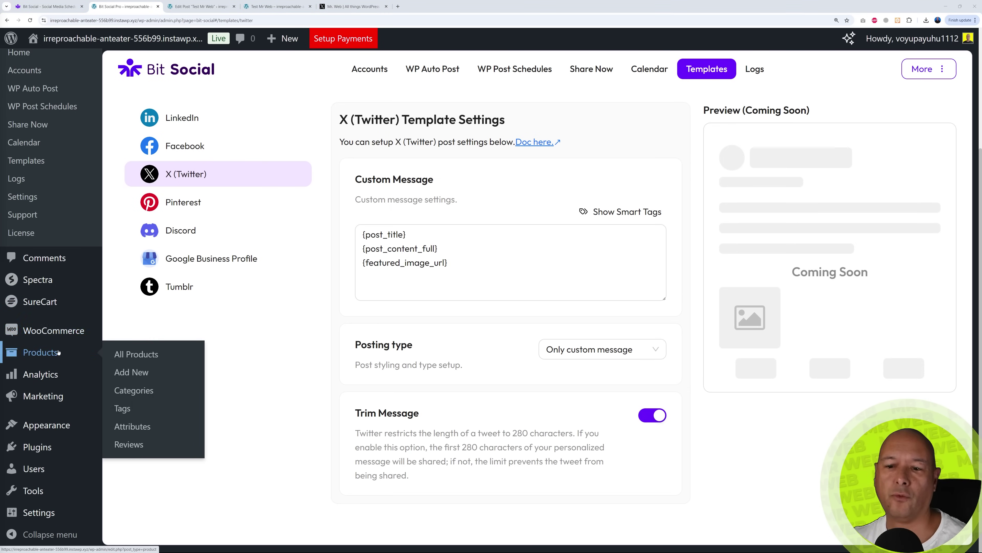
{"action": "left_click", "coordinate": [142, 373]}
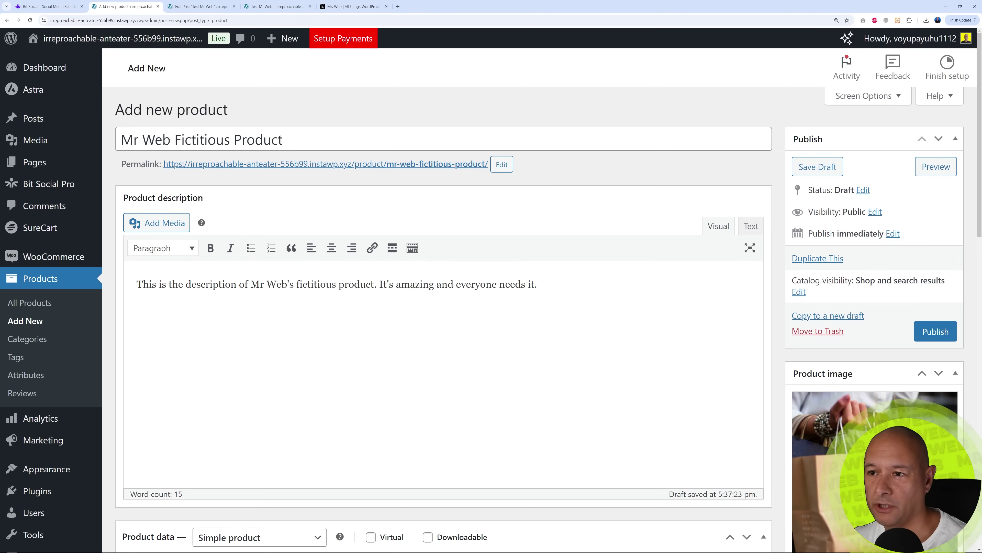
Review the description, prices and image of Mr Web Fictitious Product and publish it.
{"action": "scroll", "coordinate": [695, 335], "scroll_direction": "down", "scroll_amount": 6}
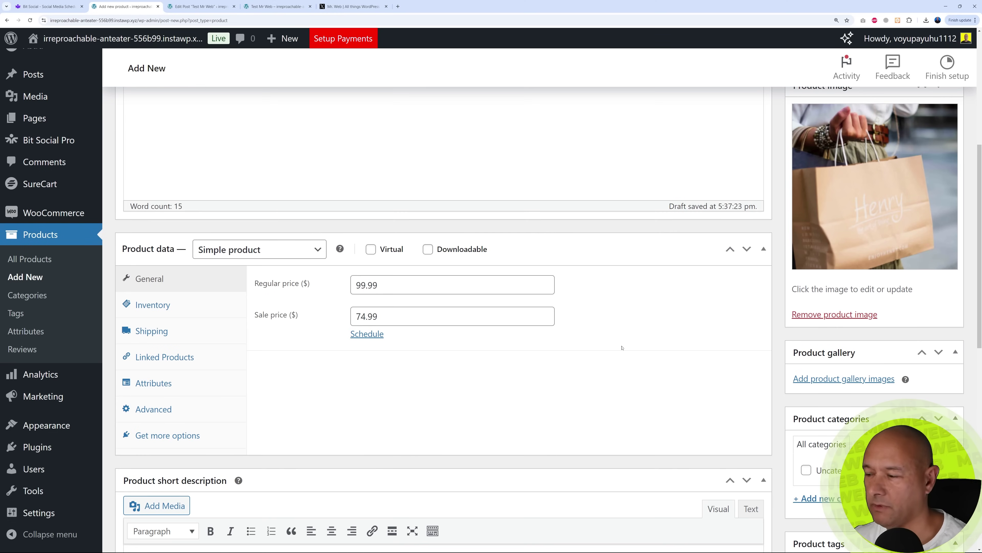
{"action": "scroll", "coordinate": [870, 320], "scroll_direction": "up", "scroll_amount": 2}
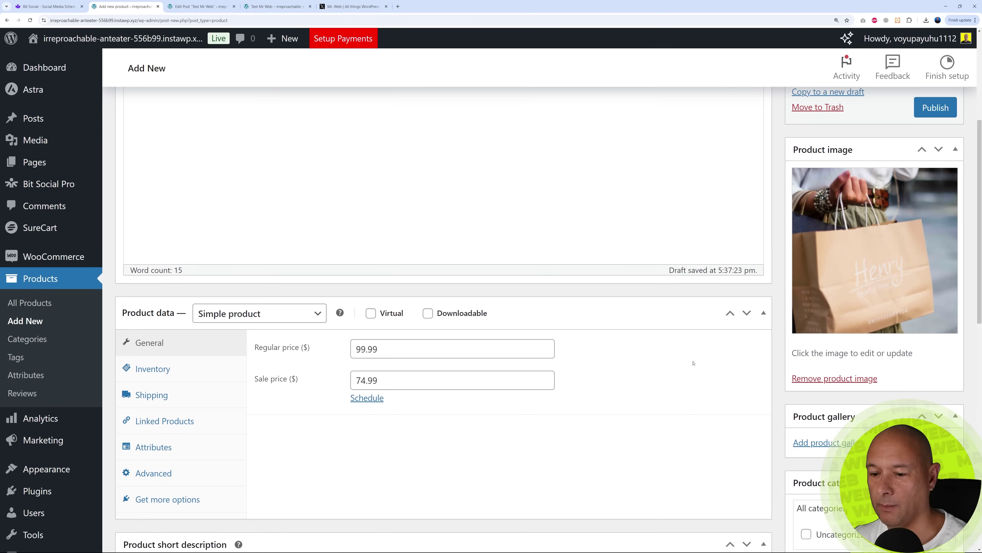
{"action": "scroll", "coordinate": [693, 363], "scroll_direction": "up", "scroll_amount": 5}
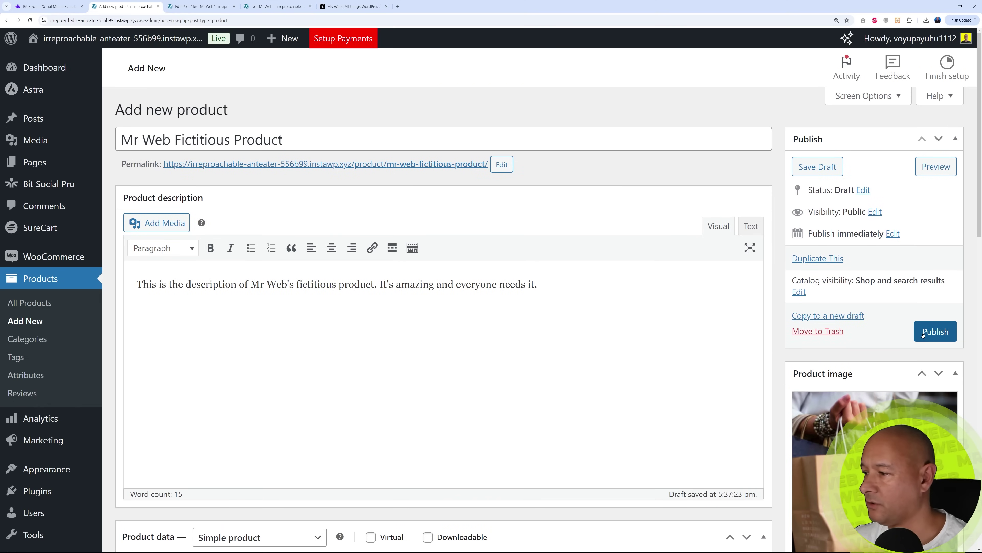
{"action": "left_click", "coordinate": [936, 332]}
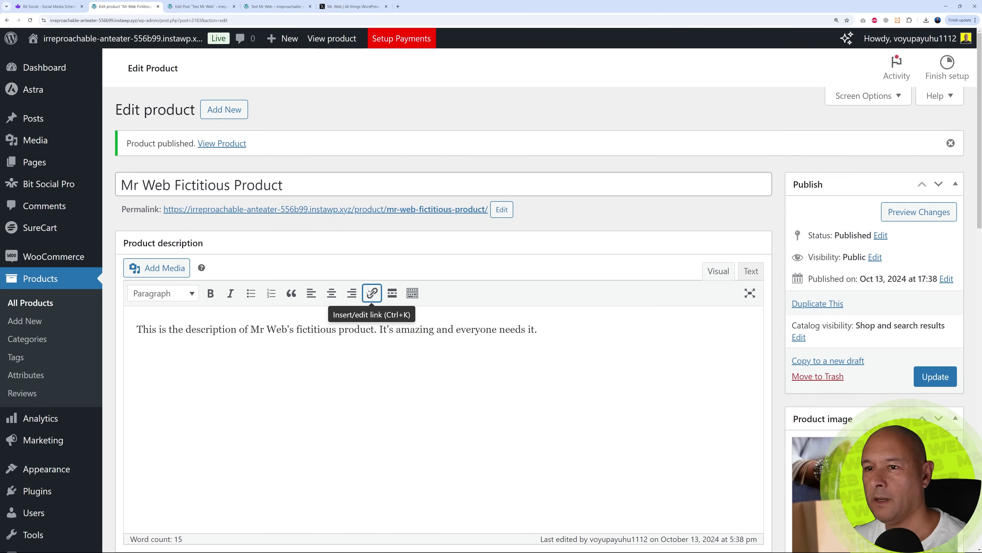
Switch to X, reload the profile, open the shared Mr Web Fictitious Product post and check its image link.
{"action": "left_click", "coordinate": [353, 6]}
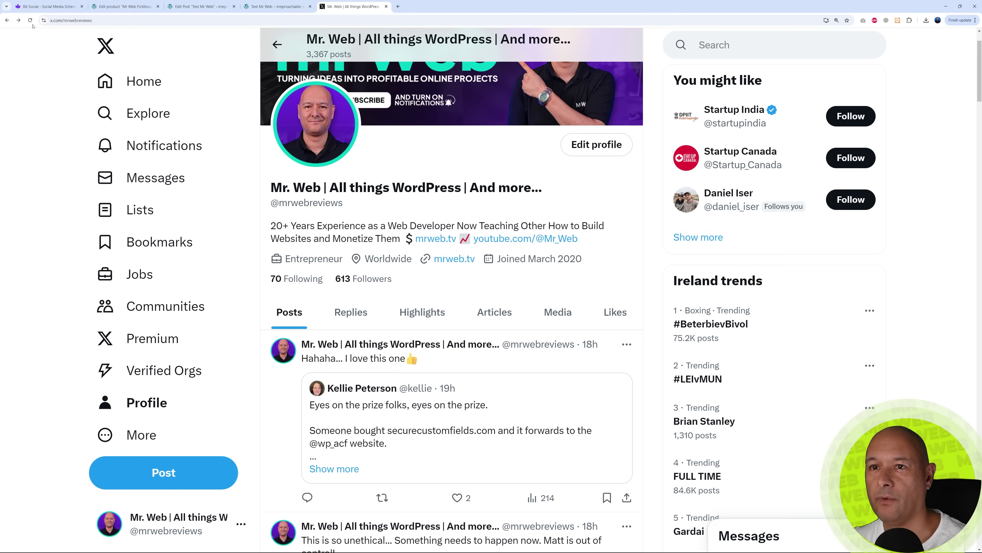
{"action": "key", "text": "F5"}
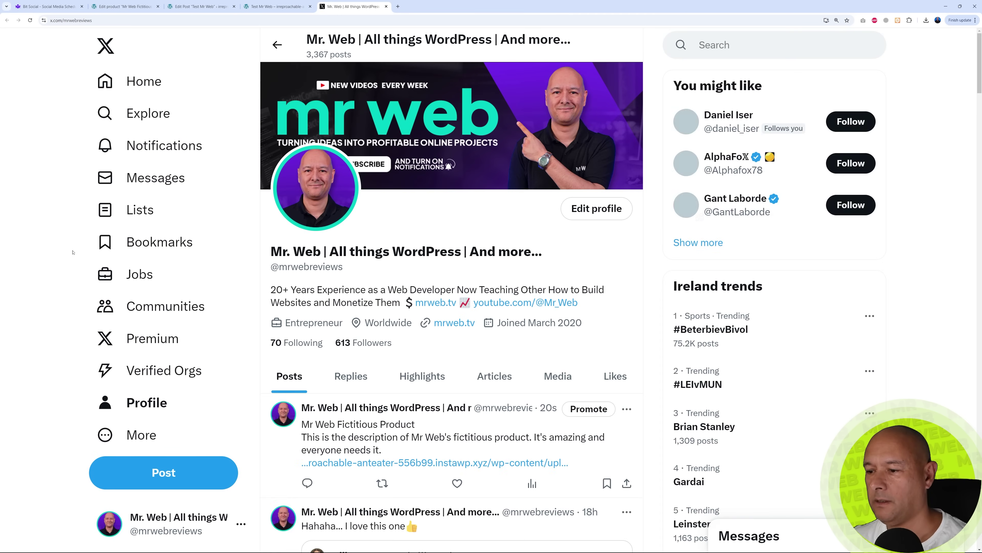
{"action": "scroll", "coordinate": [25, 268], "scroll_direction": "down", "scroll_amount": 2}
{"action": "left_click", "coordinate": [338, 342]}
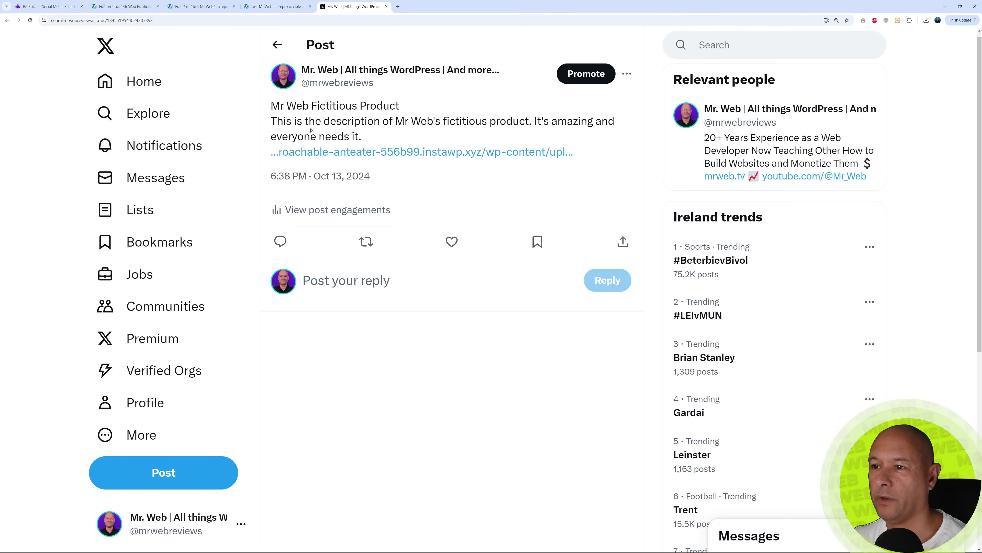
{"action": "left_click", "coordinate": [401, 153]}
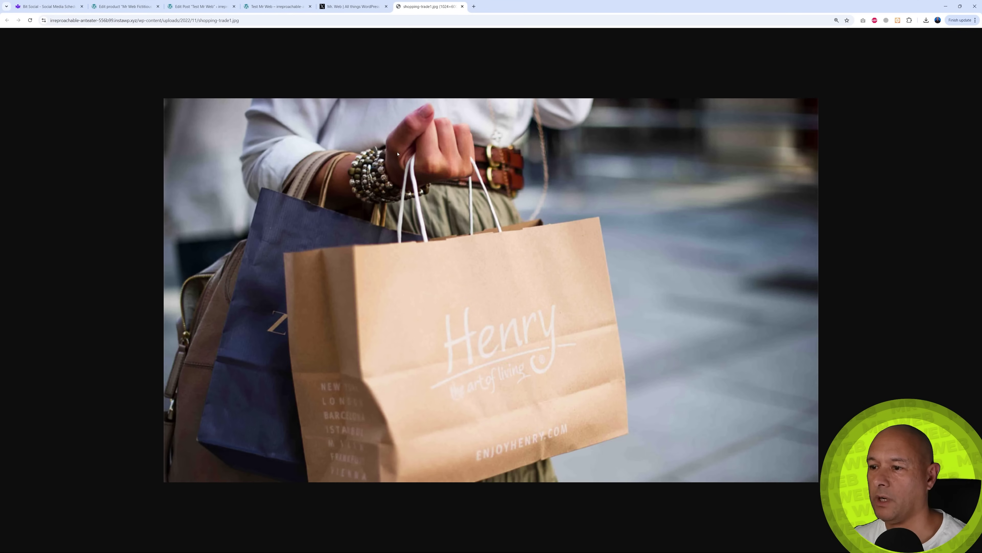
{"action": "left_click", "coordinate": [463, 6]}
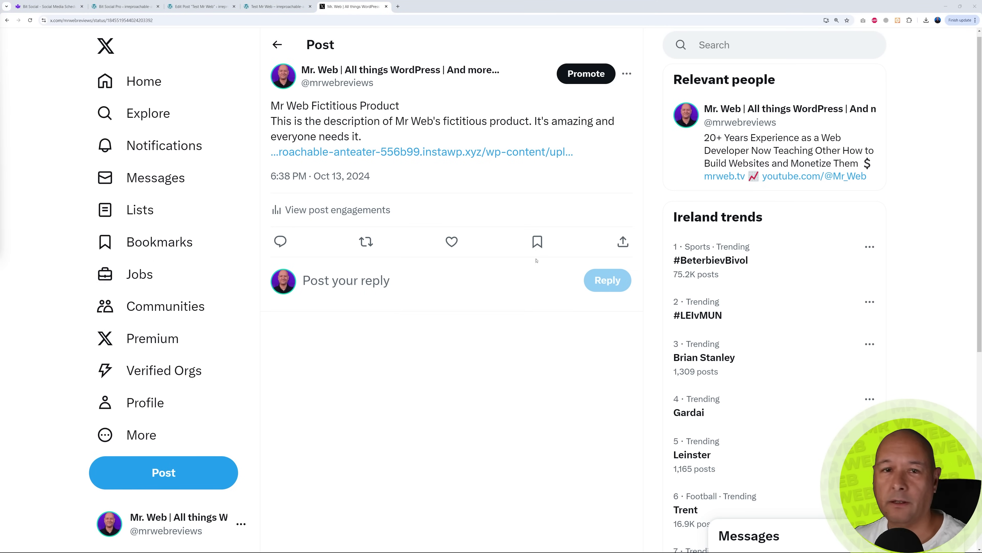
Add the Product Regular price and Product Sale Price smart tags to the custom message of Bit Social's X (Twitter) template.
{"action": "left_click", "coordinate": [134, 7]}
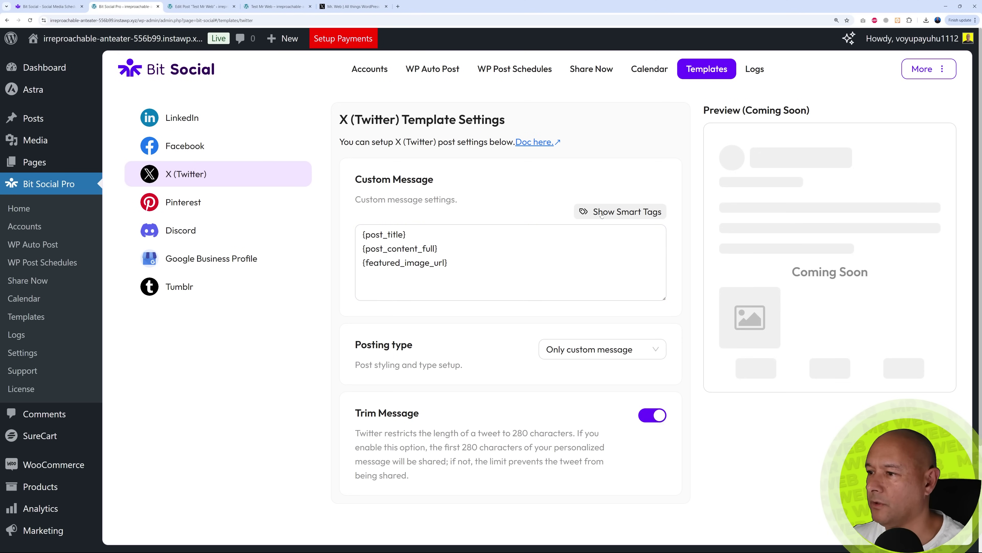
{"action": "left_click", "coordinate": [638, 213]}
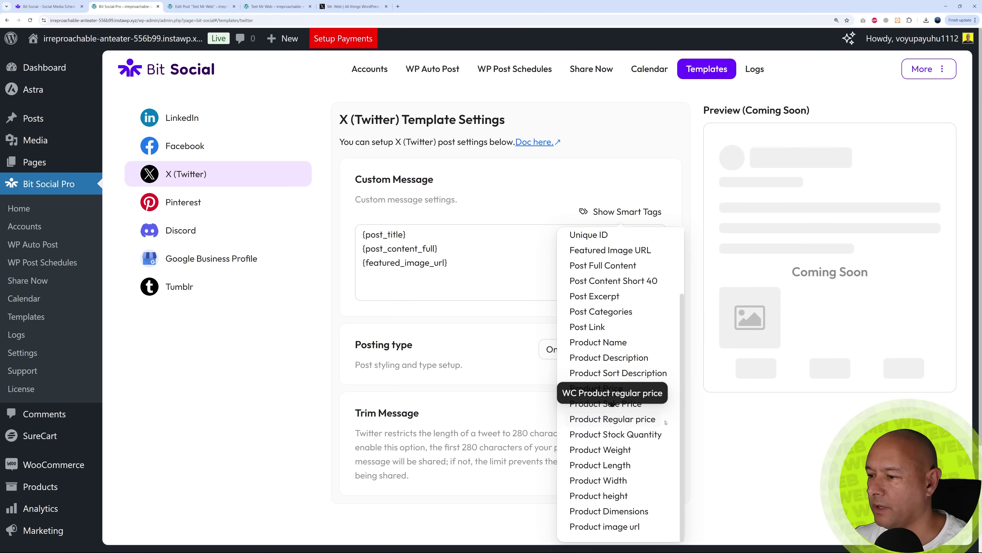
{"action": "left_click", "coordinate": [657, 420]}
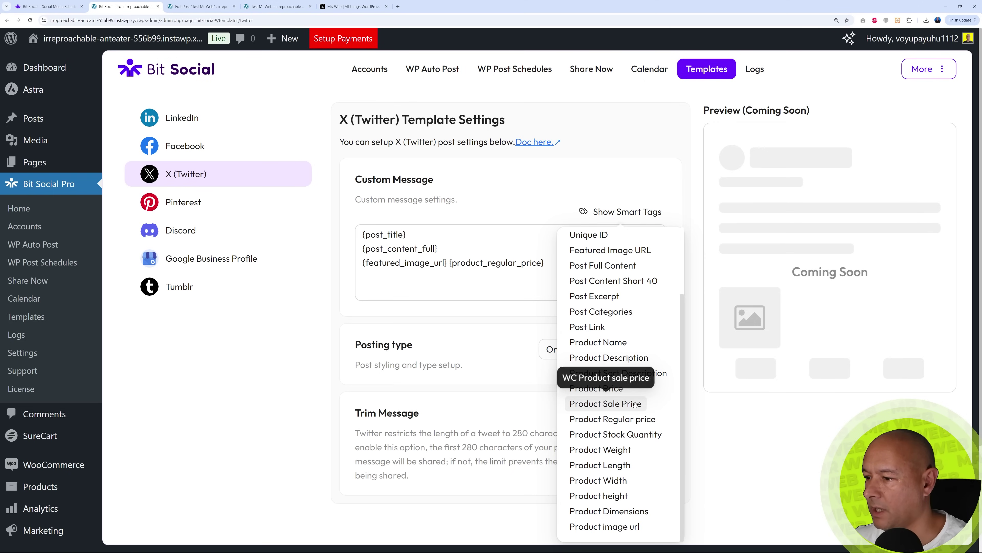
{"action": "left_click", "coordinate": [606, 404]}
Move the price tags to a new line below the featured image tag and label the regular price "Regular Price:".
{"action": "left_click", "coordinate": [449, 262]}
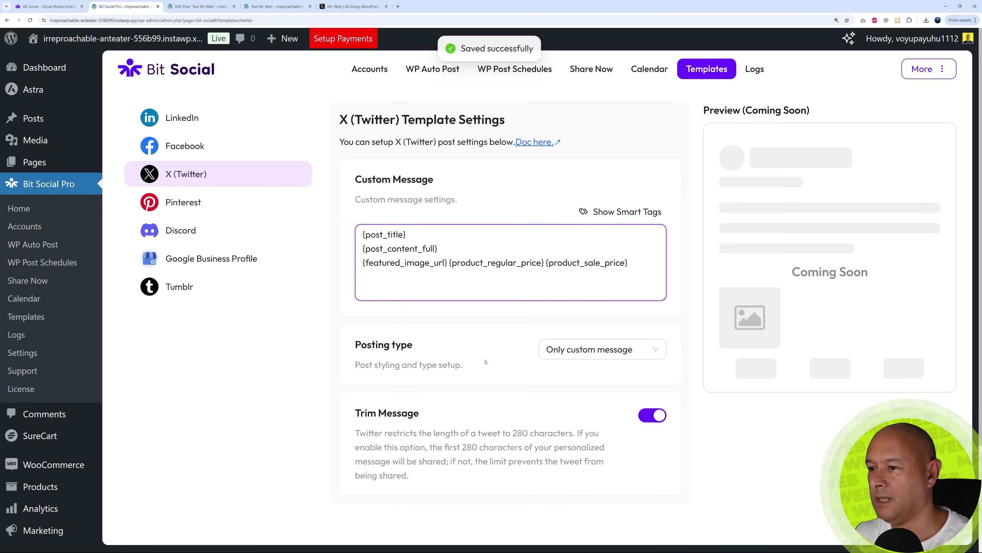
{"action": "key", "text": "Return"}
{"action": "type", "text": "Regular Pr"}
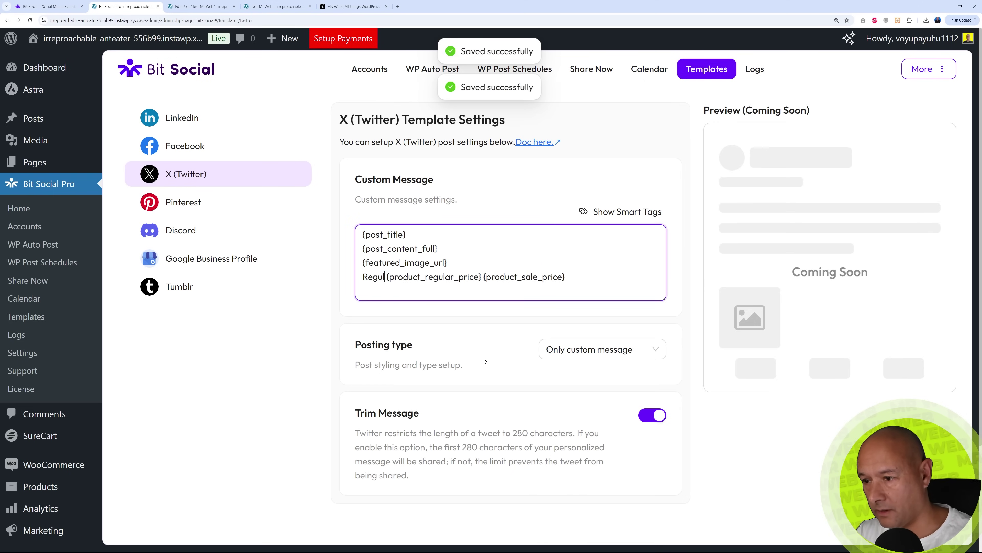
{"action": "type", "text": "ice:"}
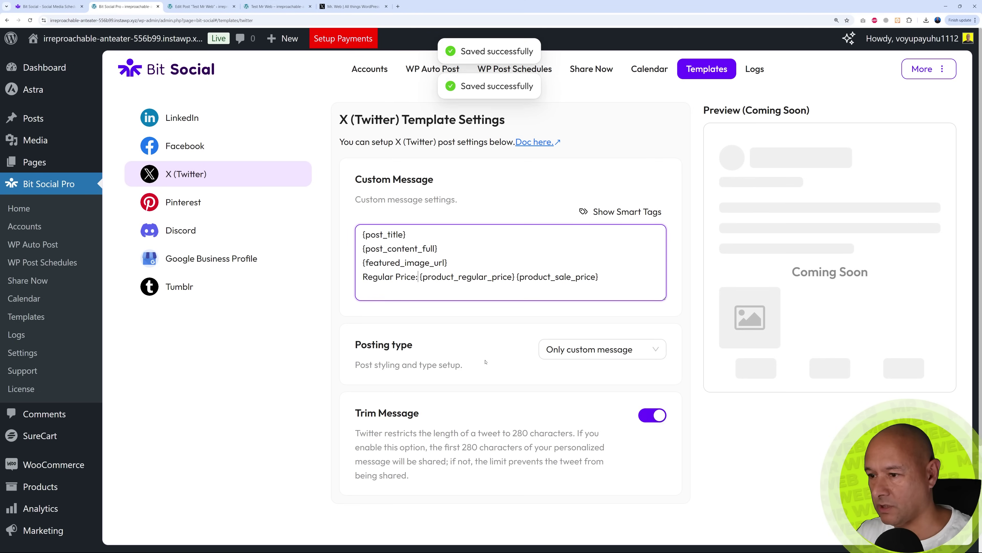
Put the product sale price tag on its own line and label it "ON SALE:".
{"action": "key", "text": "Right"}
{"action": "key", "text": "Right"}
{"action": "key", "text": "Right"}
{"action": "key", "text": "Right"}
{"action": "key", "text": "Right"}
{"action": "key", "text": "Right"}
{"action": "key", "text": "Right"}
{"action": "key", "text": "Right"}
{"action": "key", "text": "Right"}
{"action": "key", "text": "Right"}
{"action": "key", "text": "Right"}
{"action": "key", "text": "Right"}
{"action": "key", "text": "Right"}
{"action": "key", "text": "Right"}
{"action": "key", "text": "Right"}
{"action": "key", "text": "Right"}
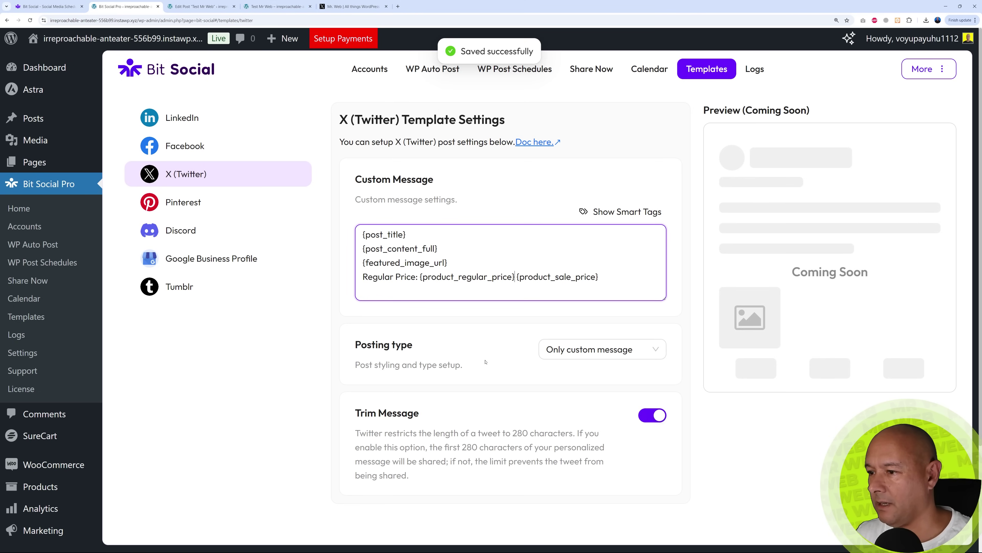
{"action": "key", "text": "Right"}
{"action": "key", "text": "Return"}
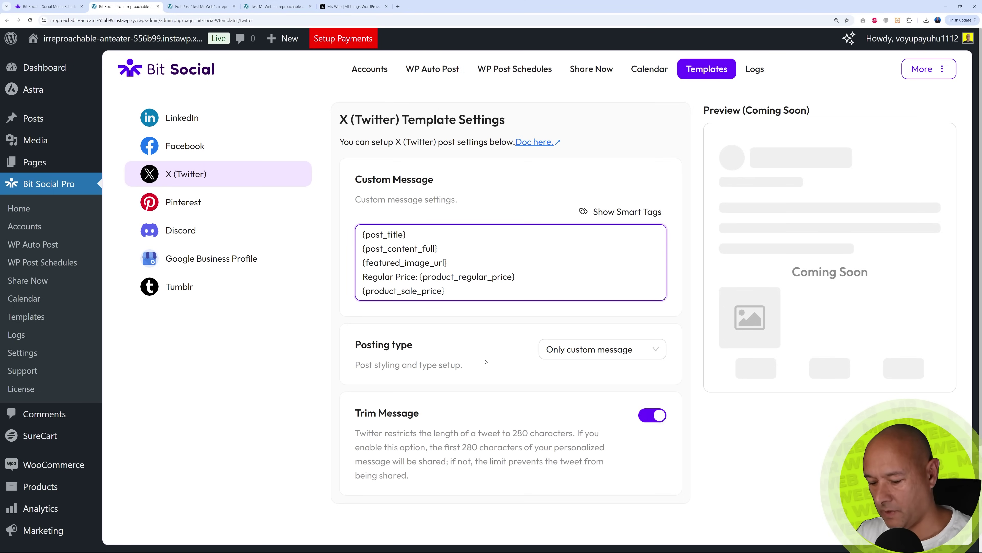
{"action": "type", "text": "ON SALE:"}
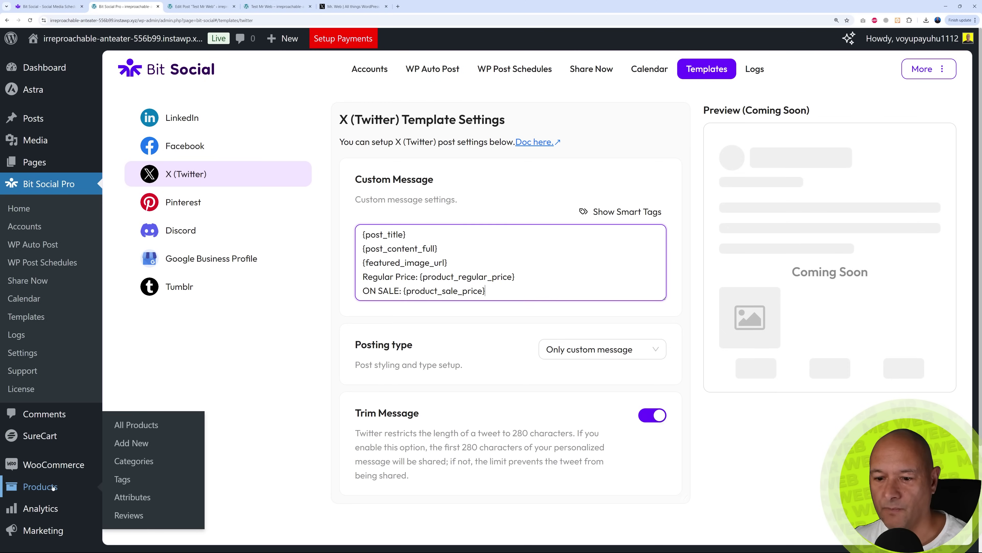
Open Mr Web Fictitious Product from the WooCommerce products, change its status to Draft and update it.
{"action": "left_click", "coordinate": [43, 489]}
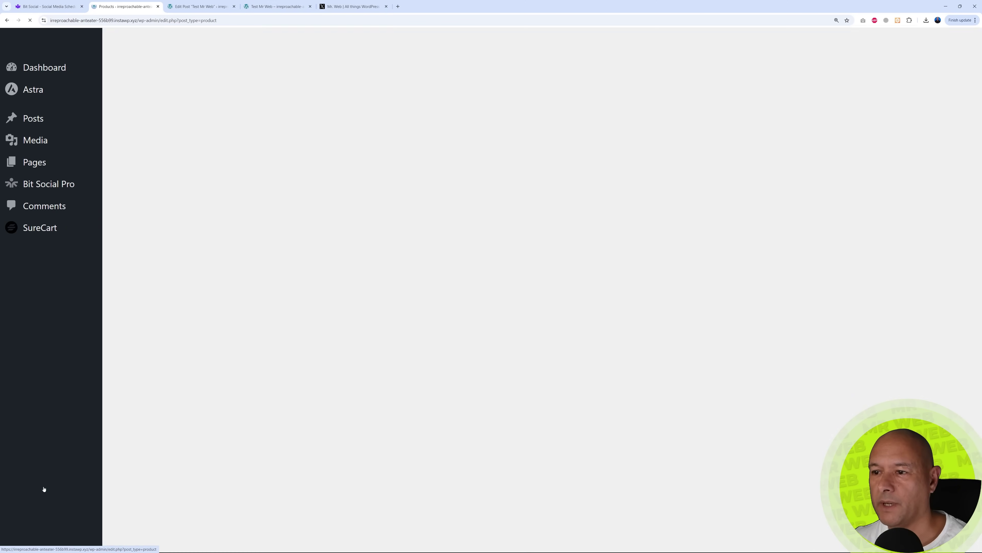
{"action": "left_click", "coordinate": [263, 217]}
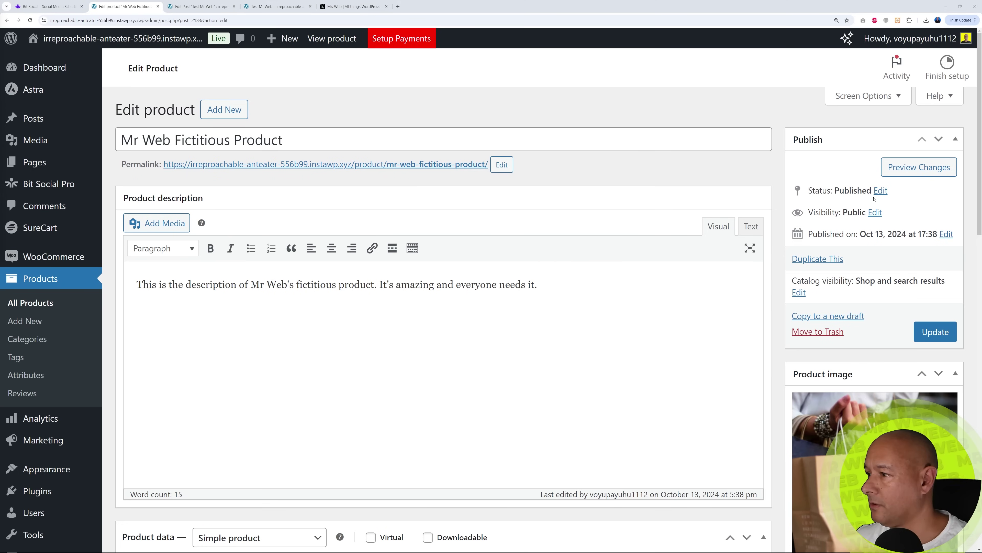
{"action": "left_click", "coordinate": [881, 190]}
{"action": "left_click", "coordinate": [862, 211]}
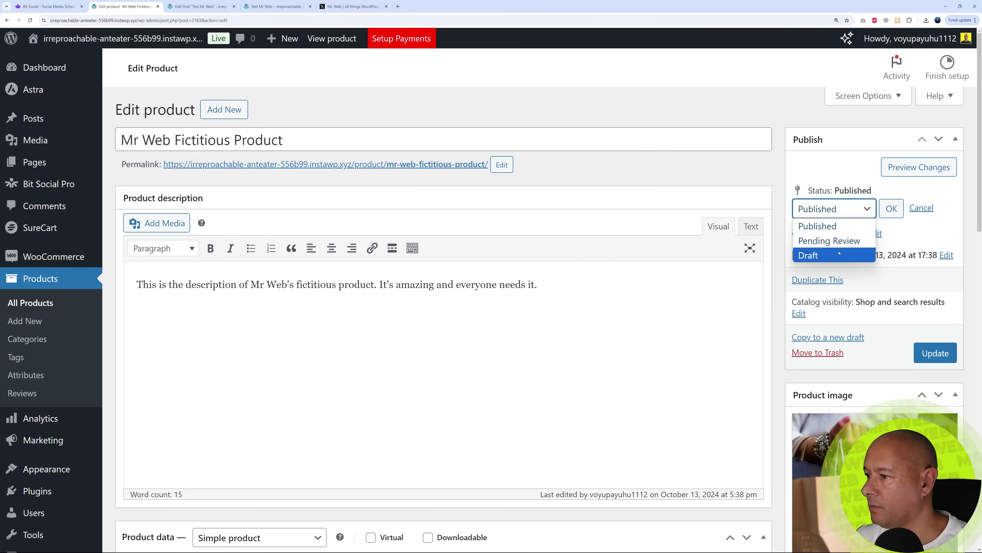
{"action": "left_click", "coordinate": [832, 254]}
{"action": "left_click", "coordinate": [885, 214]}
{"action": "left_click", "coordinate": [934, 331]}
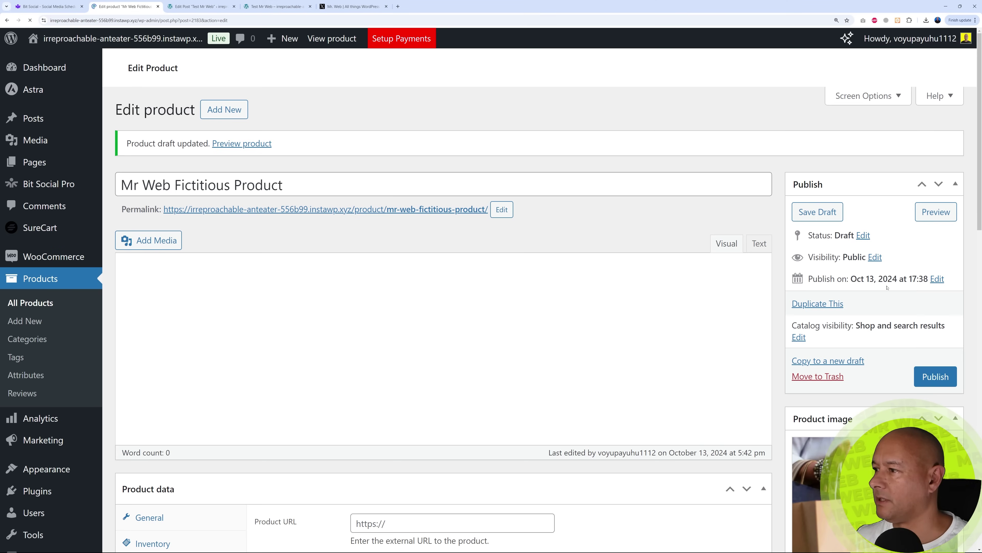
Publish the product again, reload the X profile and check the regular and sale prices in the shared post.
{"action": "left_click", "coordinate": [928, 383]}
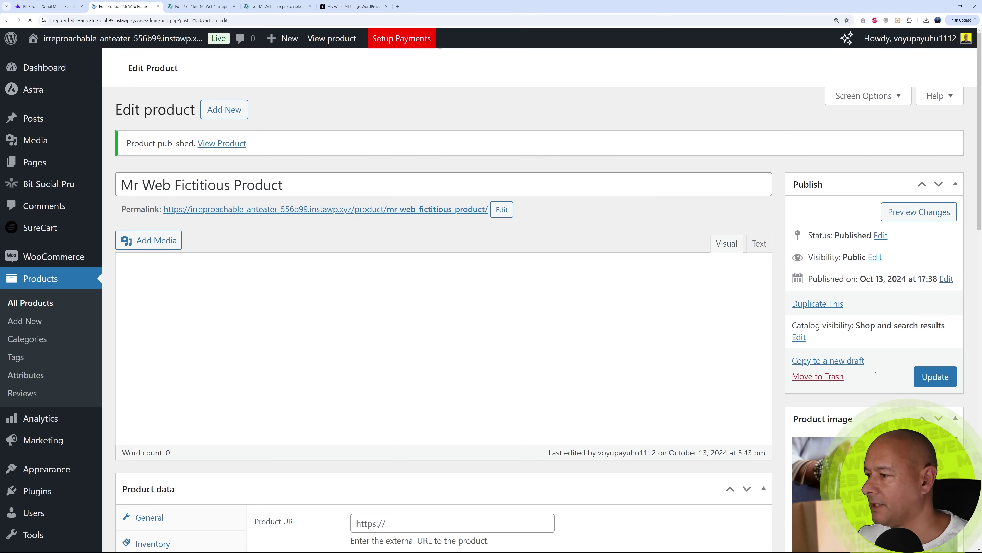
{"action": "left_click", "coordinate": [360, 11]}
{"action": "key", "text": "F5"}
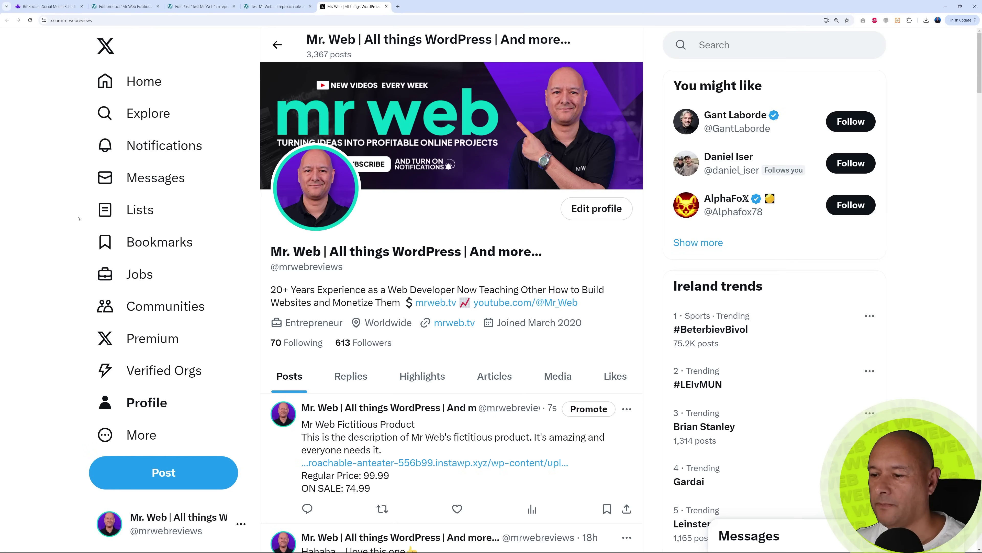
{"action": "left_click", "coordinate": [323, 469]}
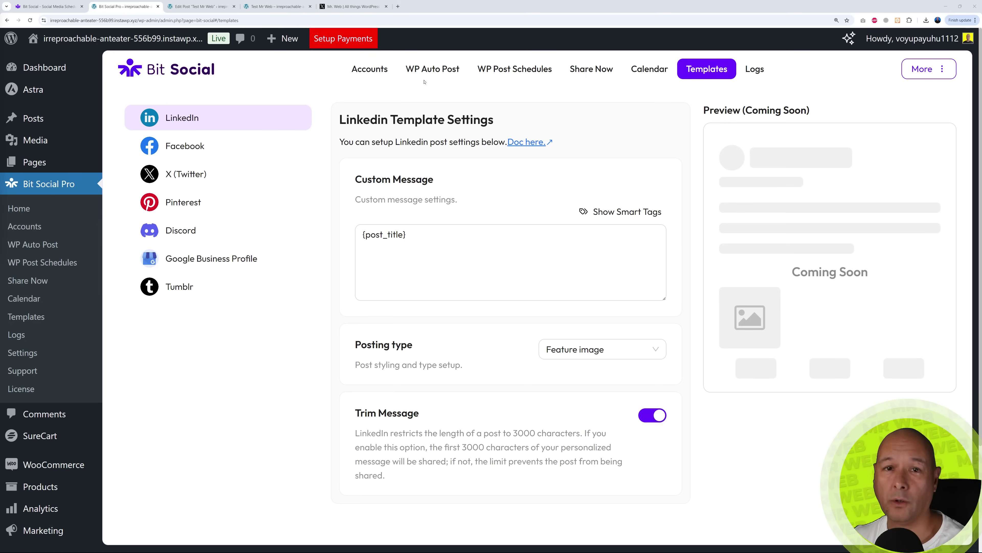
Start a new schedule in Bit Social's WP Post Schedules and name it "Weekly Posts".
{"action": "left_click", "coordinate": [511, 69]}
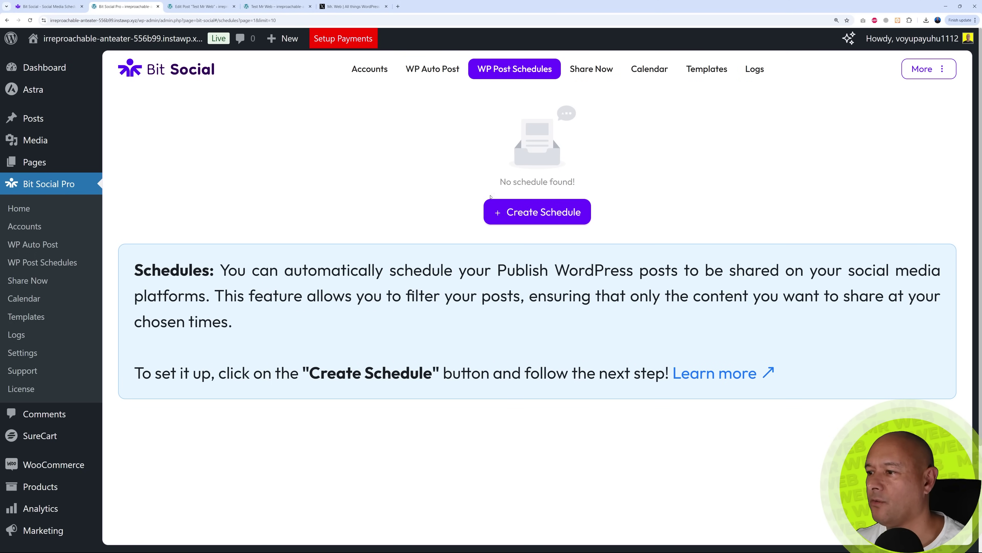
{"action": "left_click", "coordinate": [518, 215]}
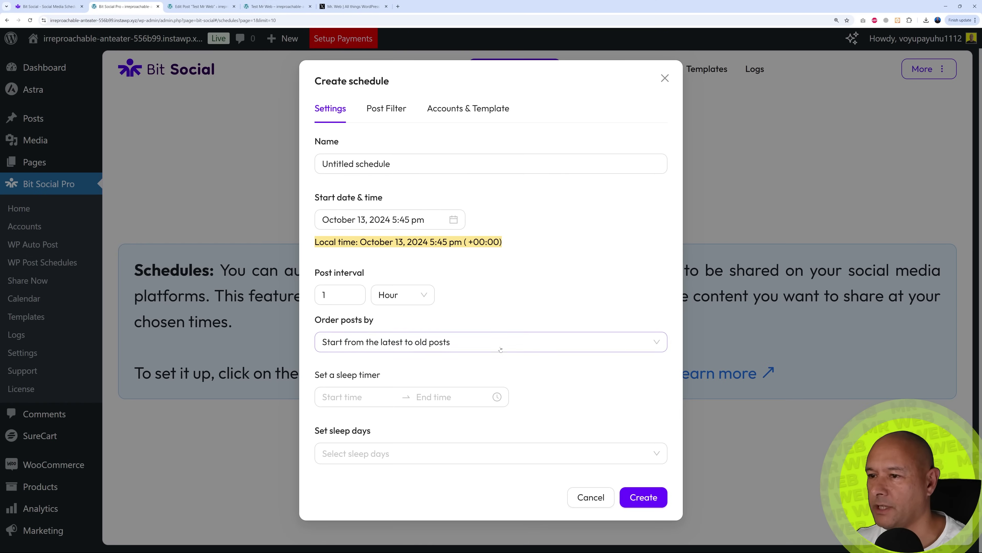
{"action": "left_click_drag", "start_coordinate": [322, 164], "coordinate": [391, 164]}
{"action": "type", "text": "Weekly "}
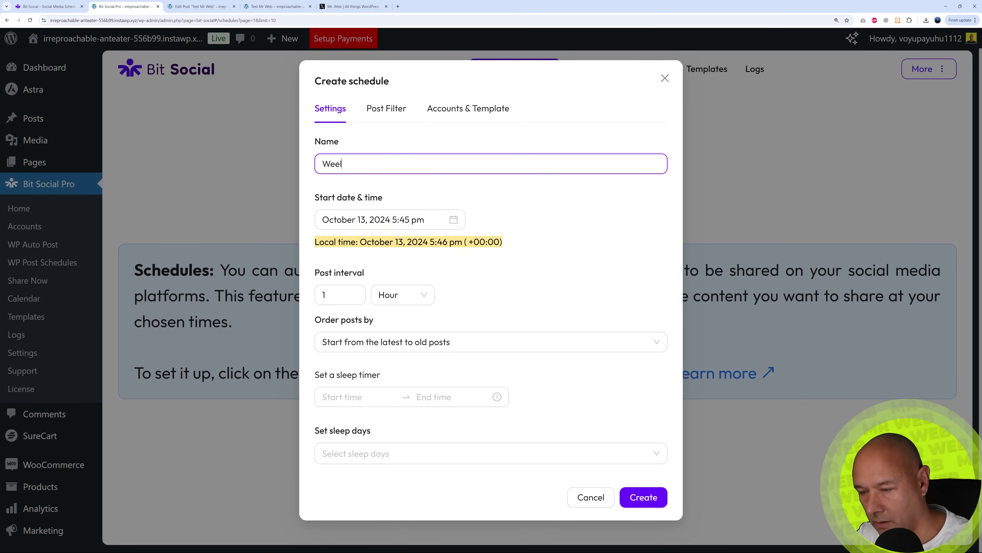
{"action": "type", "text": "Posts"}
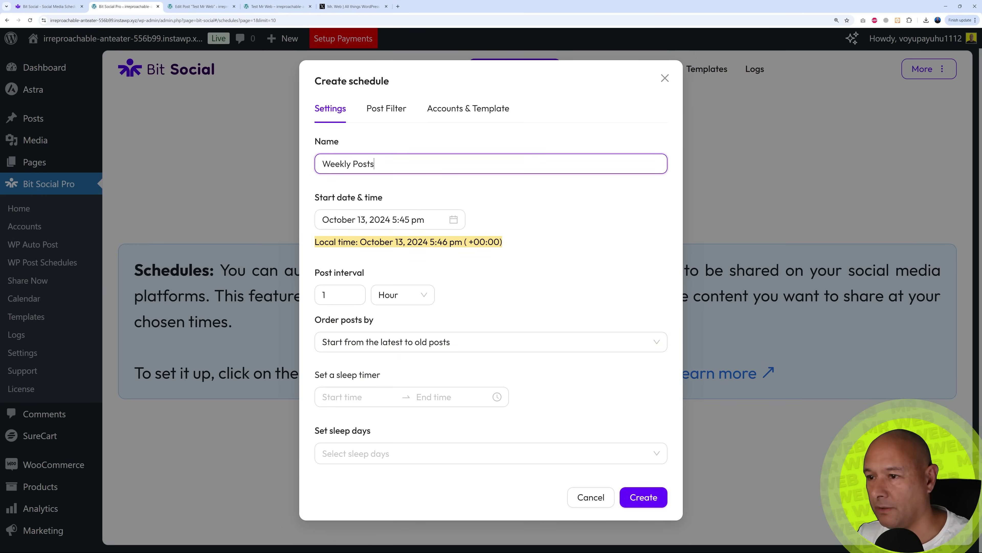
{"action": "left_click", "coordinate": [576, 213]}
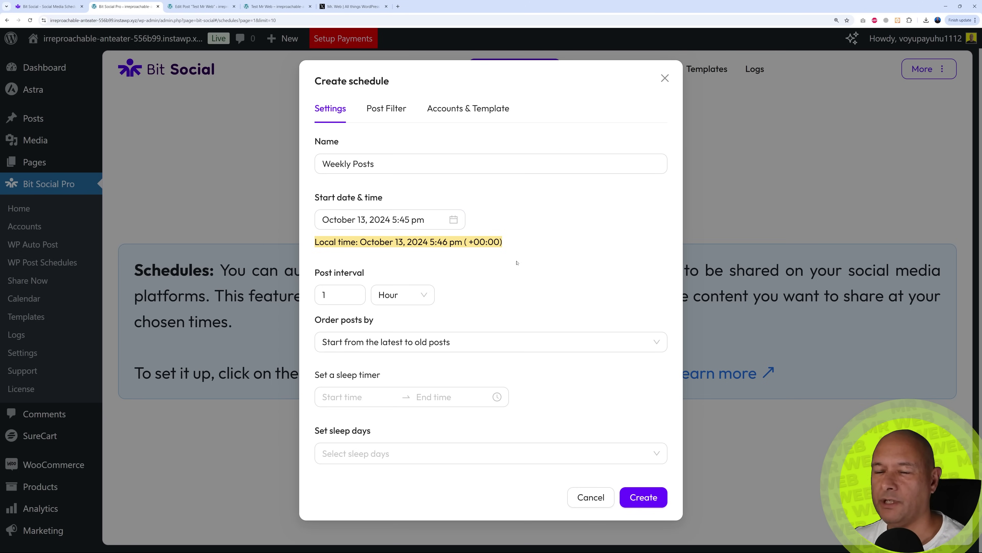
Review the schedule's post interval units and try an interval of 2 before returning it to 1 hour.
{"action": "left_click", "coordinate": [413, 298]}
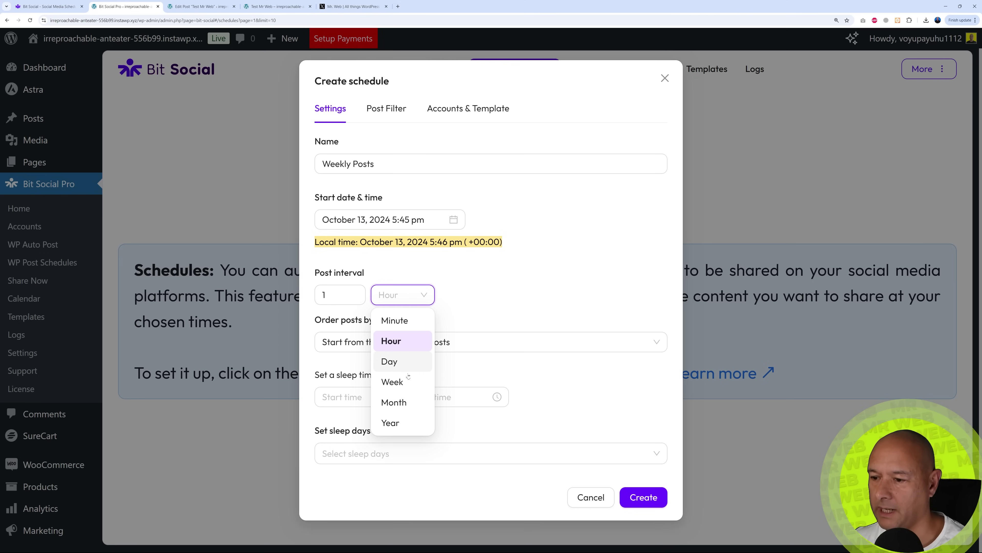
{"action": "left_click", "coordinate": [336, 294]}
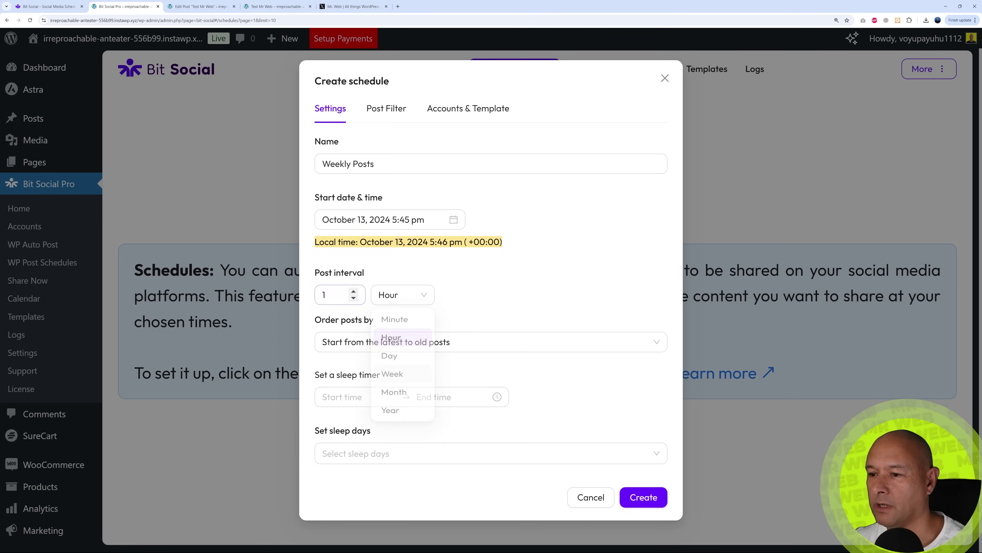
{"action": "left_click", "coordinate": [353, 291]}
{"action": "left_click", "coordinate": [402, 296]}
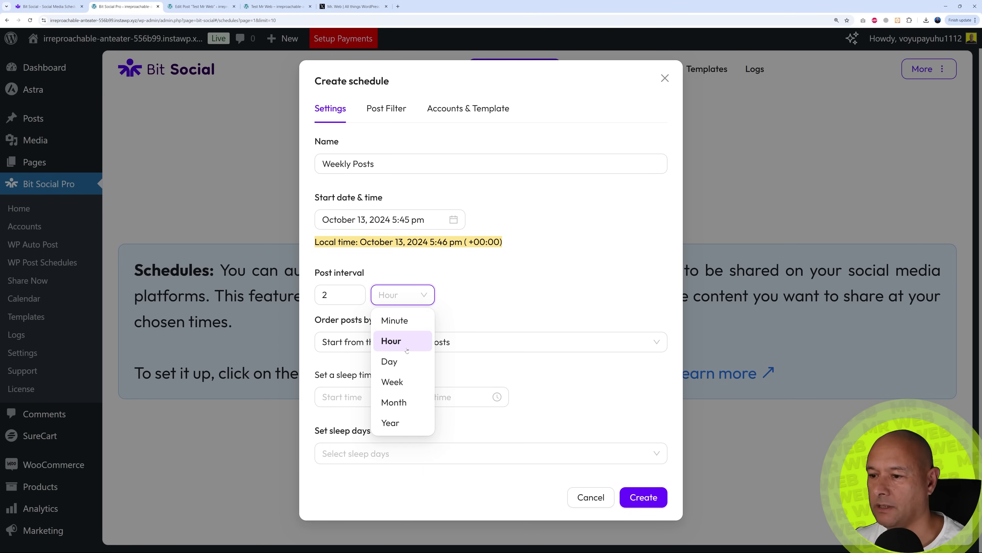
{"action": "left_click", "coordinate": [460, 318]}
{"action": "left_click", "coordinate": [353, 298]}
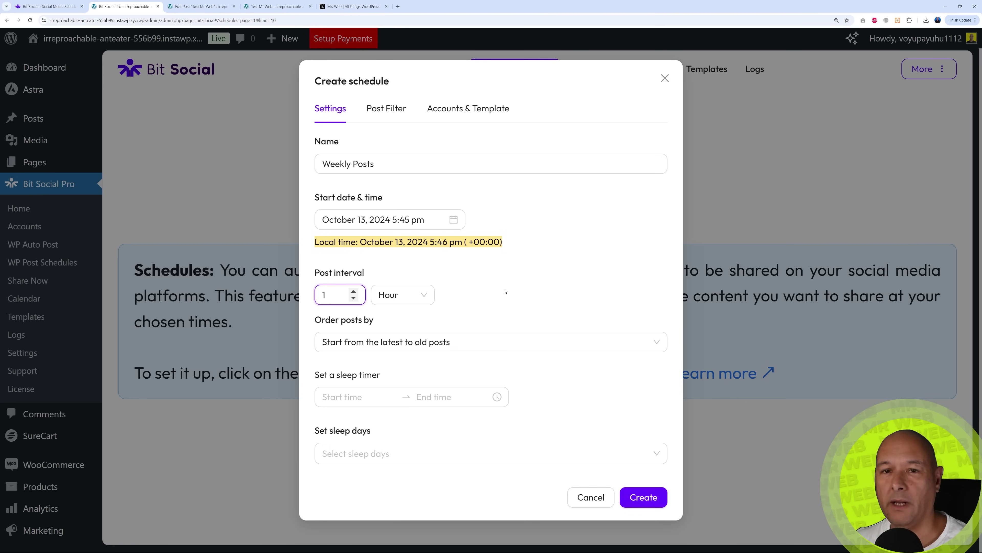
Order the scheduled posts "Randomly without duplicates" and review the available sleep days.
{"action": "left_click", "coordinate": [442, 348]}
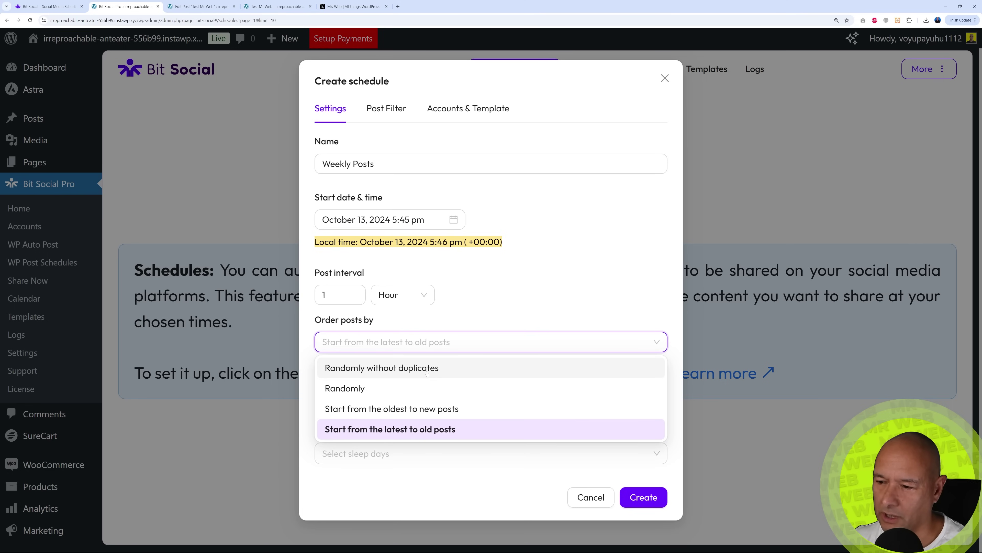
{"action": "left_click", "coordinate": [403, 372]}
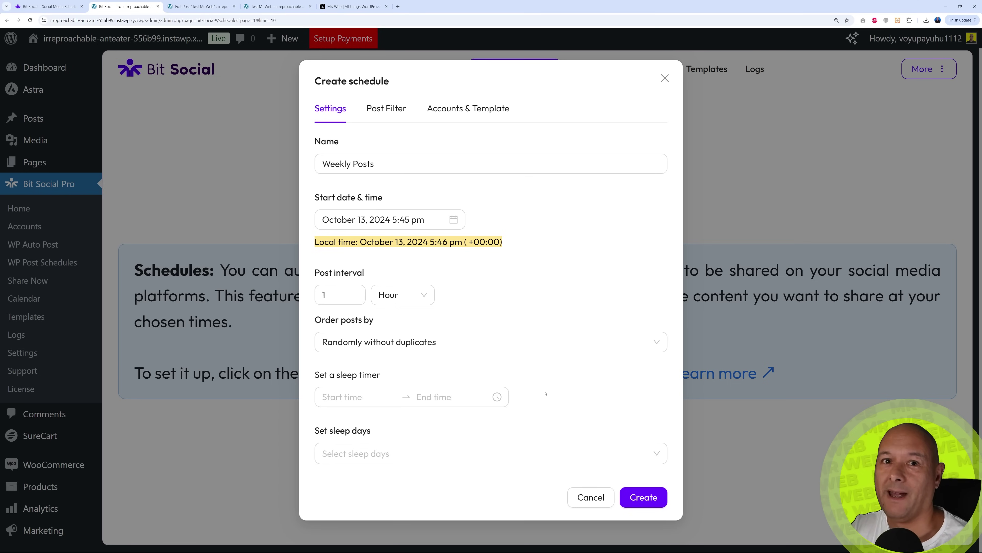
{"action": "left_click", "coordinate": [386, 453]}
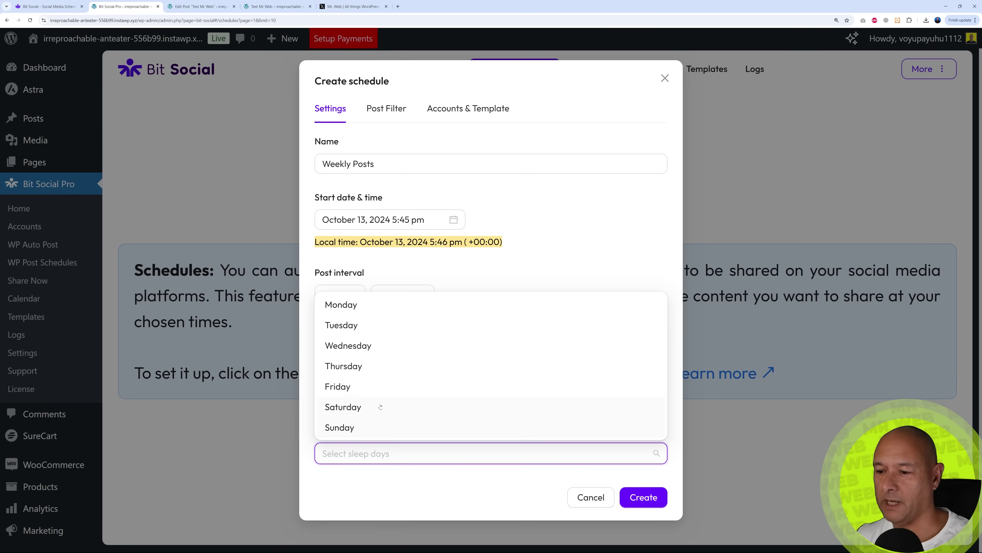
{"action": "left_click", "coordinate": [396, 485]}
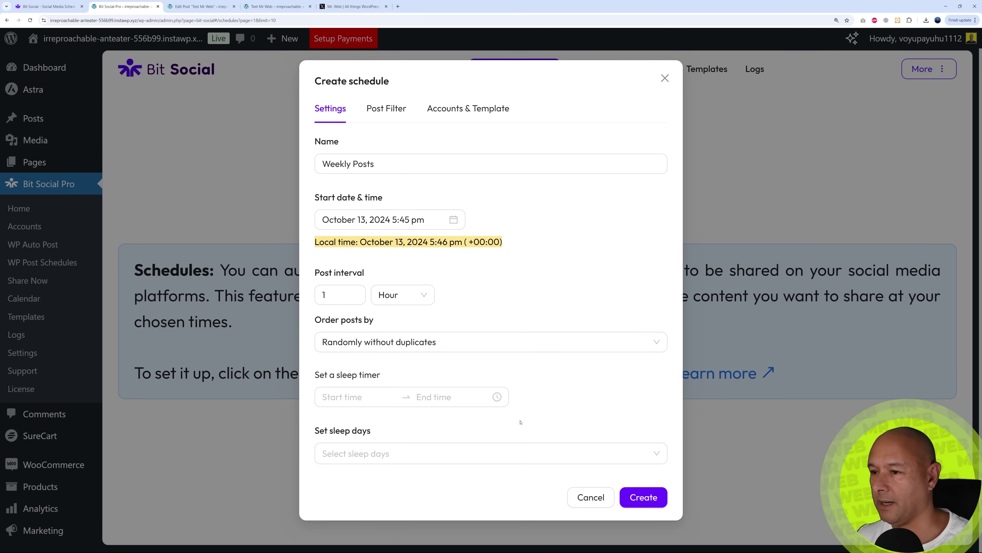
Examine the schedule's post filters for published time, post type and specific post, and its accounts and template settings.
{"action": "left_click", "coordinate": [386, 108]}
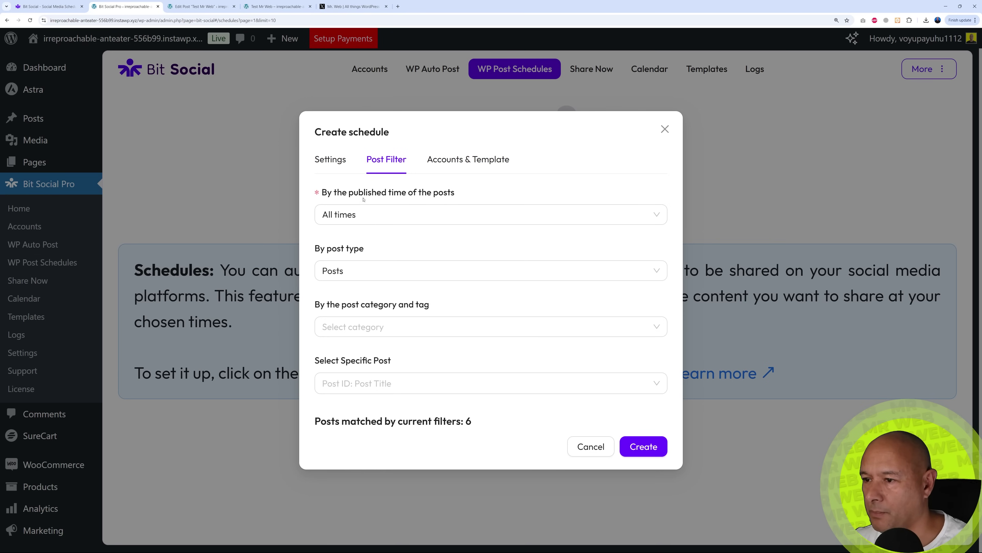
{"action": "left_click", "coordinate": [439, 215]}
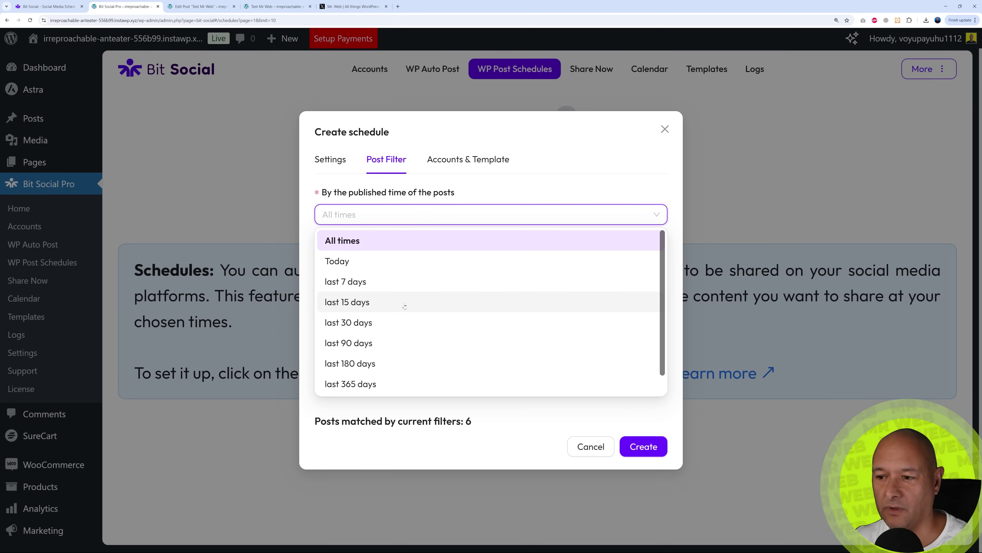
{"action": "scroll", "coordinate": [404, 306], "scroll_direction": "down", "scroll_amount": 1}
{"action": "left_click", "coordinate": [514, 175]}
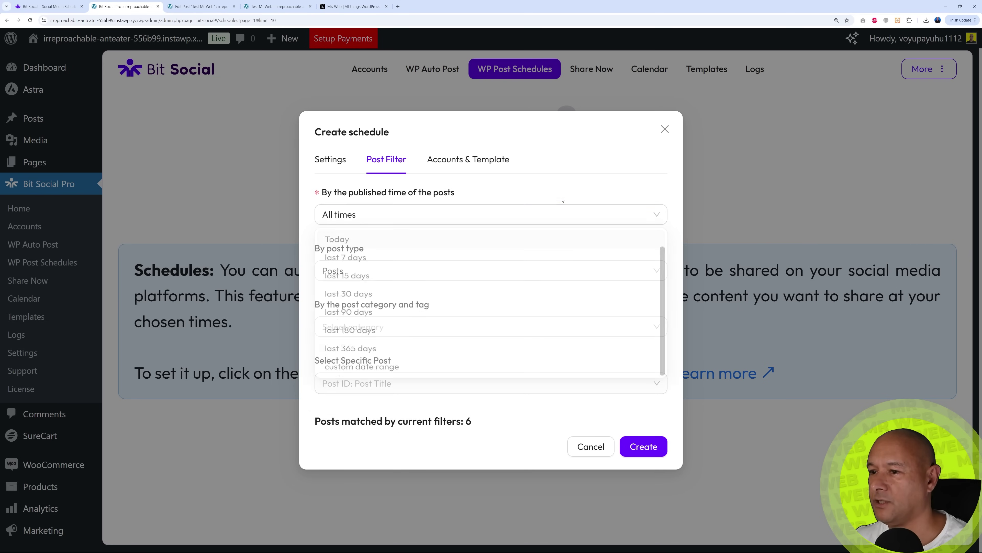
{"action": "left_click", "coordinate": [425, 273]}
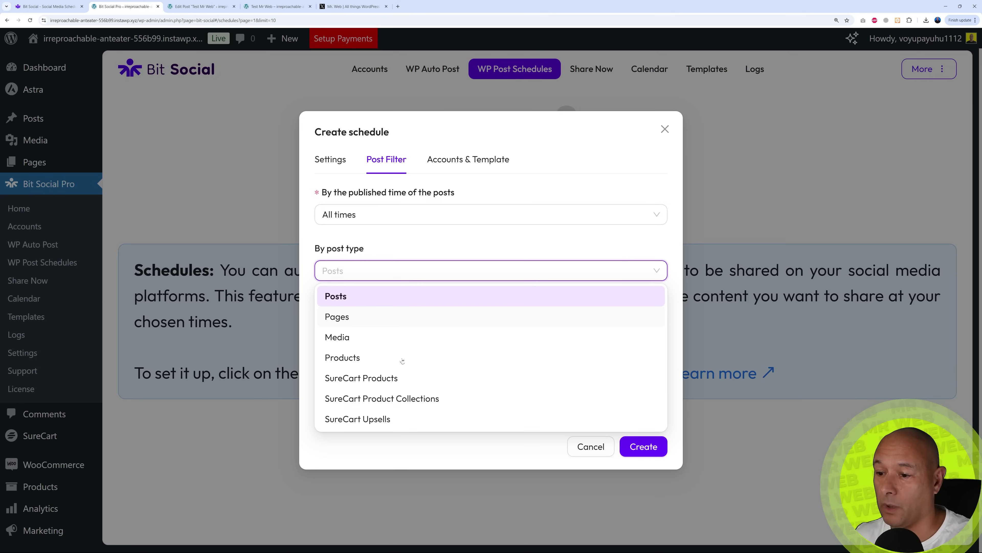
{"action": "left_click", "coordinate": [456, 245]}
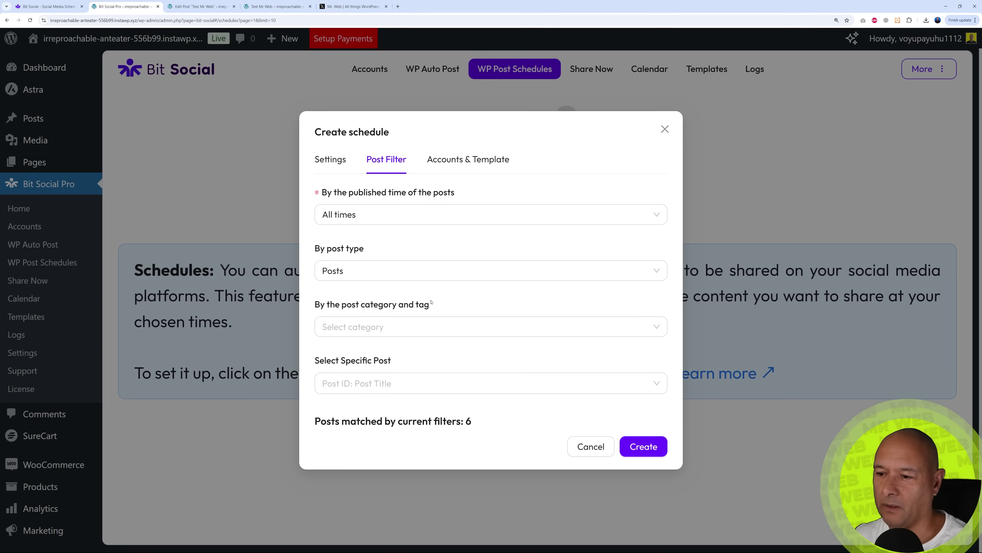
{"action": "left_click", "coordinate": [431, 383]}
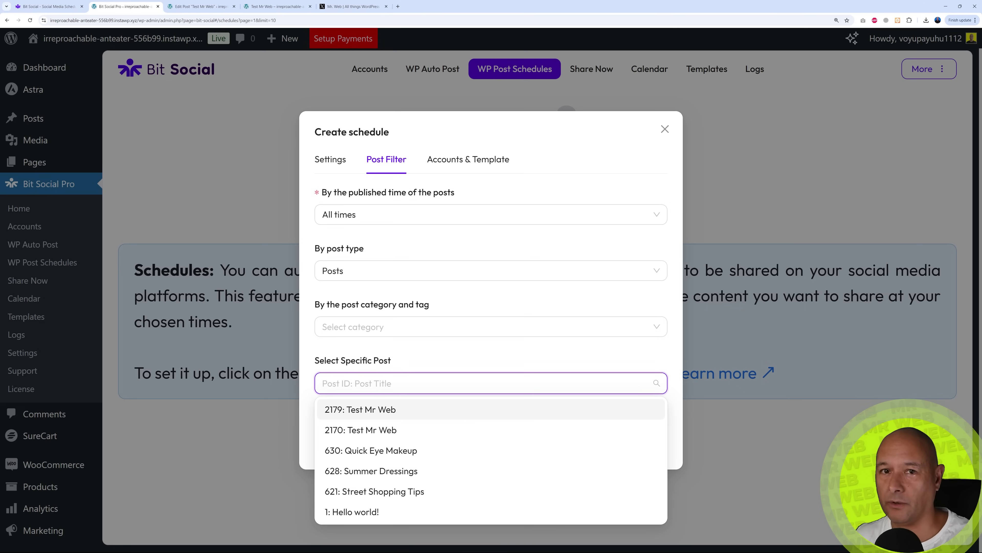
{"action": "left_click", "coordinate": [426, 360]}
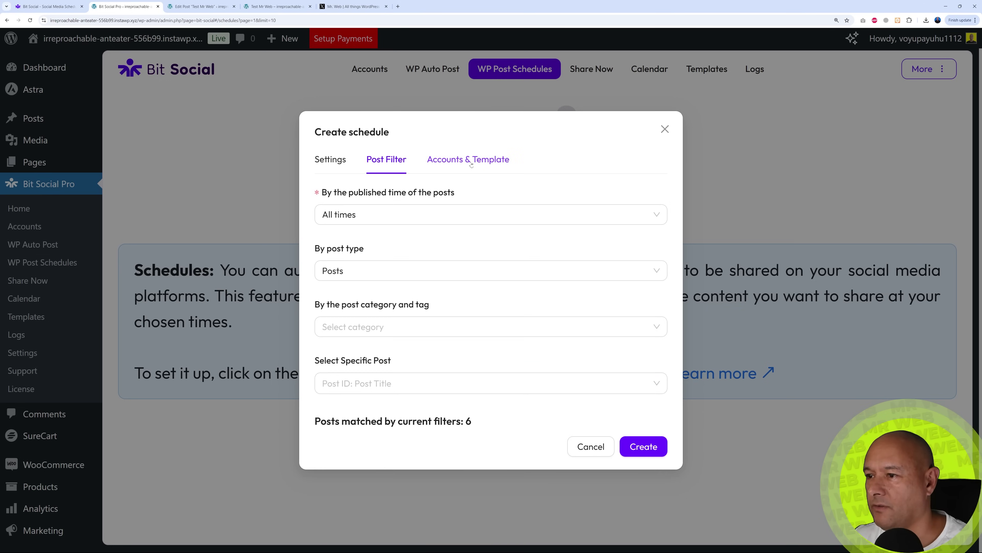
{"action": "left_click", "coordinate": [472, 165]}
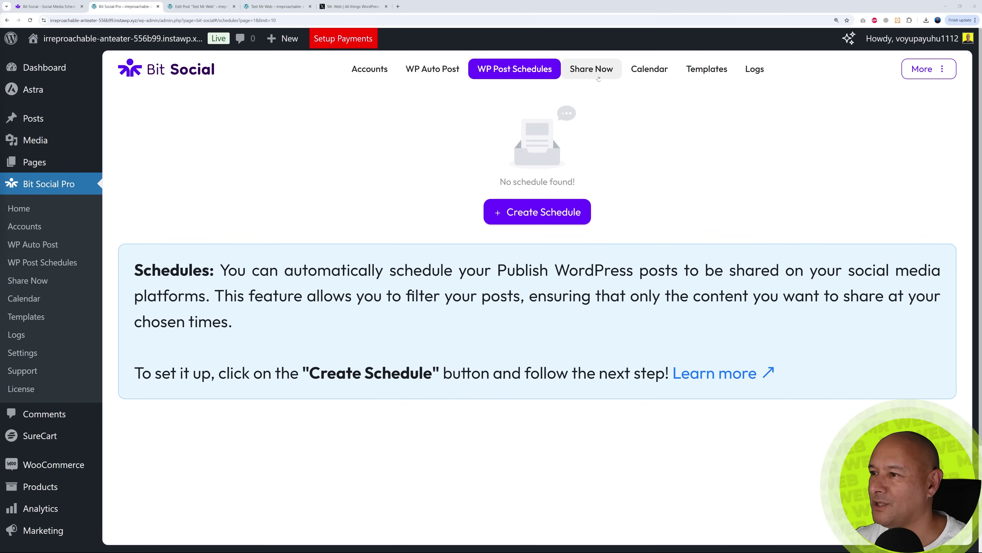
Start a Share Now post for the connected X (Twitter) account and review its post, link and media options.
{"action": "left_click", "coordinate": [591, 69]}
{"action": "left_click", "coordinate": [534, 221]}
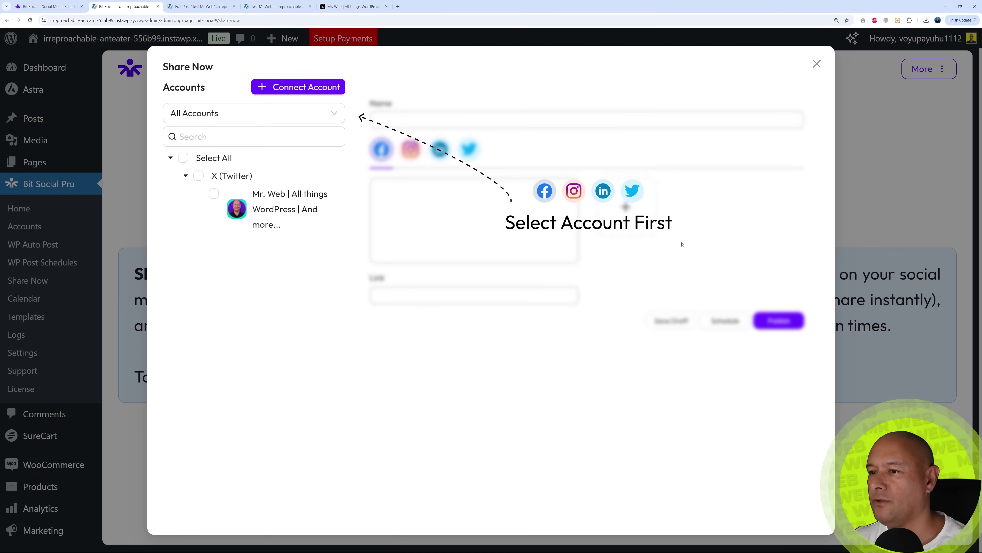
{"action": "left_click", "coordinate": [213, 193]}
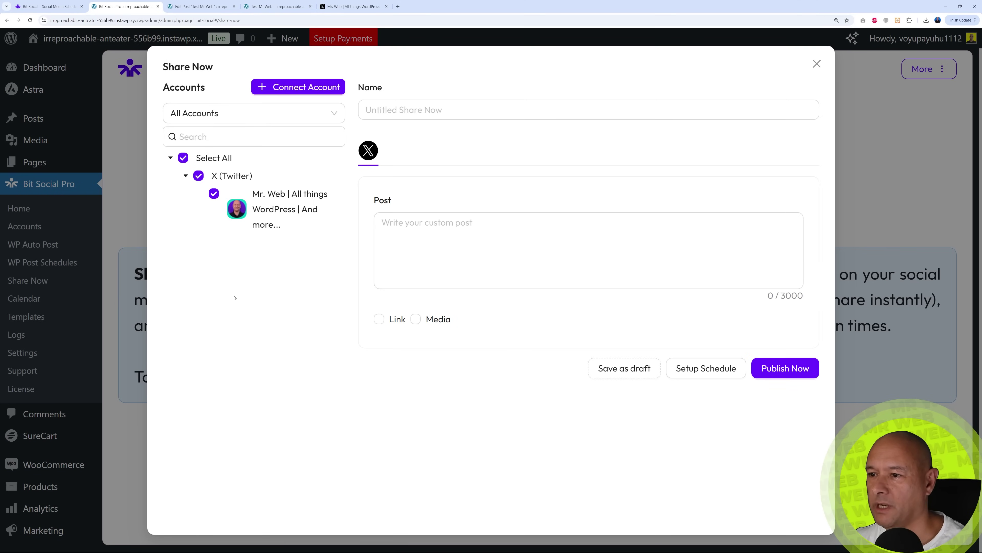
{"action": "left_click", "coordinate": [534, 240]}
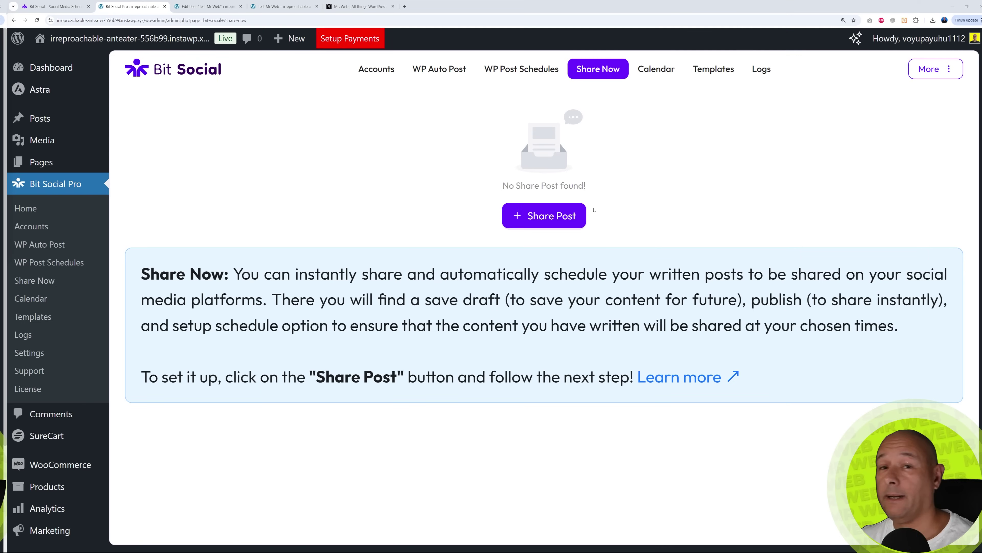
In the Calendar, inspect the schedule forms for October 14 and October 21, 2024, cancelling each without creating a schedule.
{"action": "left_click", "coordinate": [650, 69]}
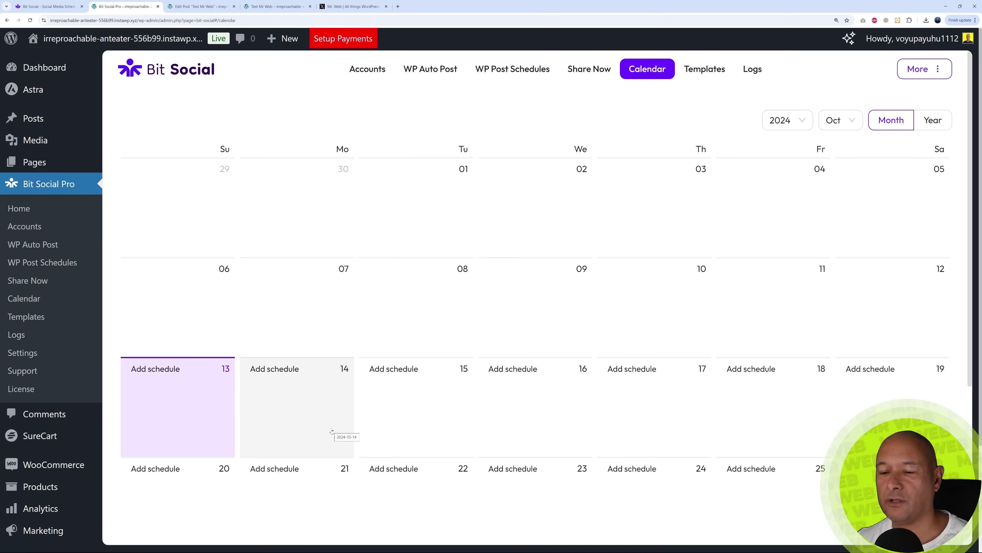
{"action": "left_click", "coordinate": [275, 368]}
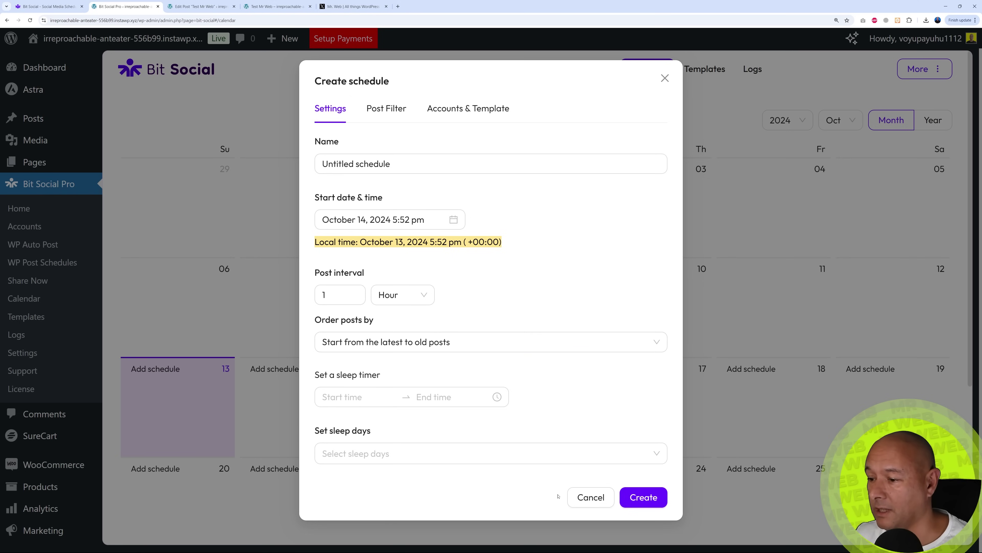
{"action": "left_click", "coordinate": [584, 496]}
{"action": "left_click", "coordinate": [275, 468]}
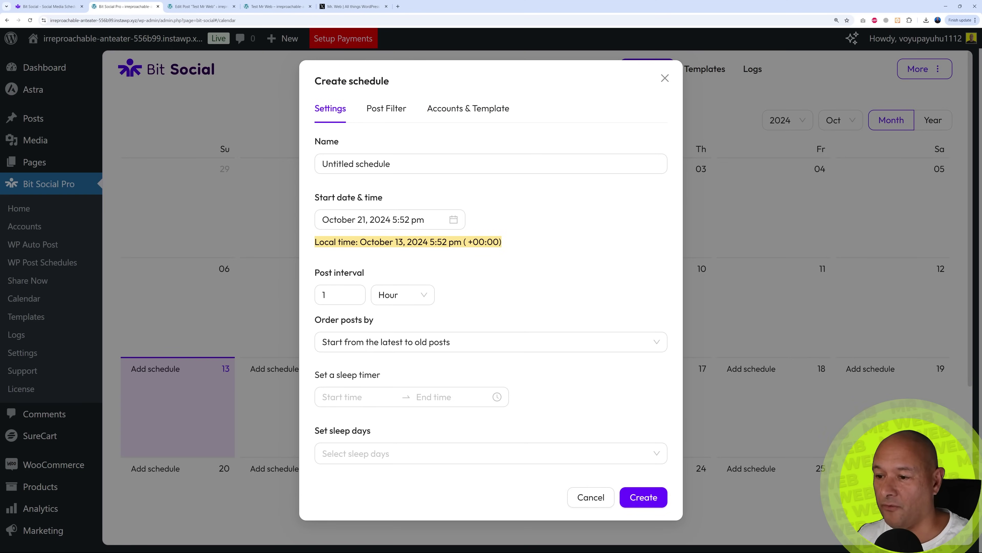
{"action": "left_click", "coordinate": [391, 342]}
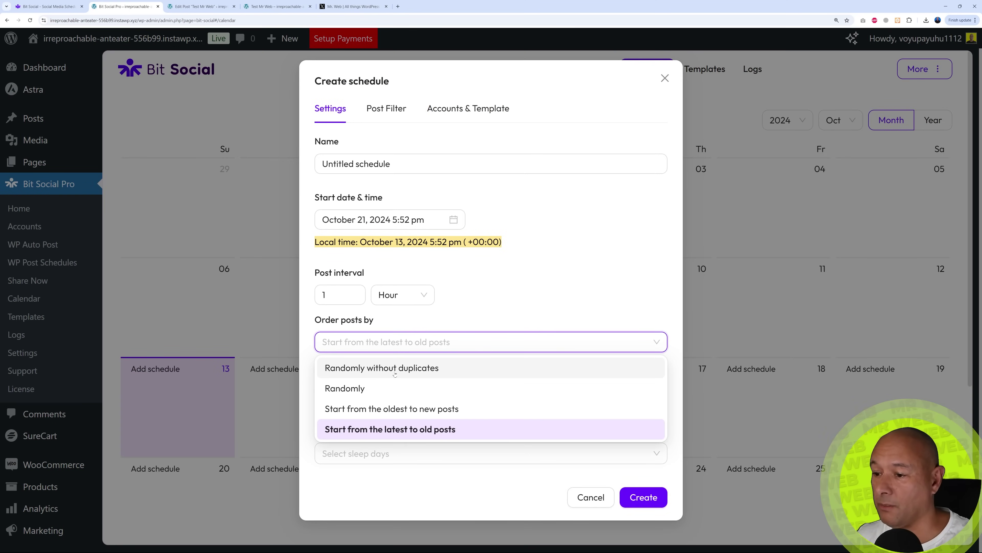
{"action": "left_click", "coordinate": [587, 498]}
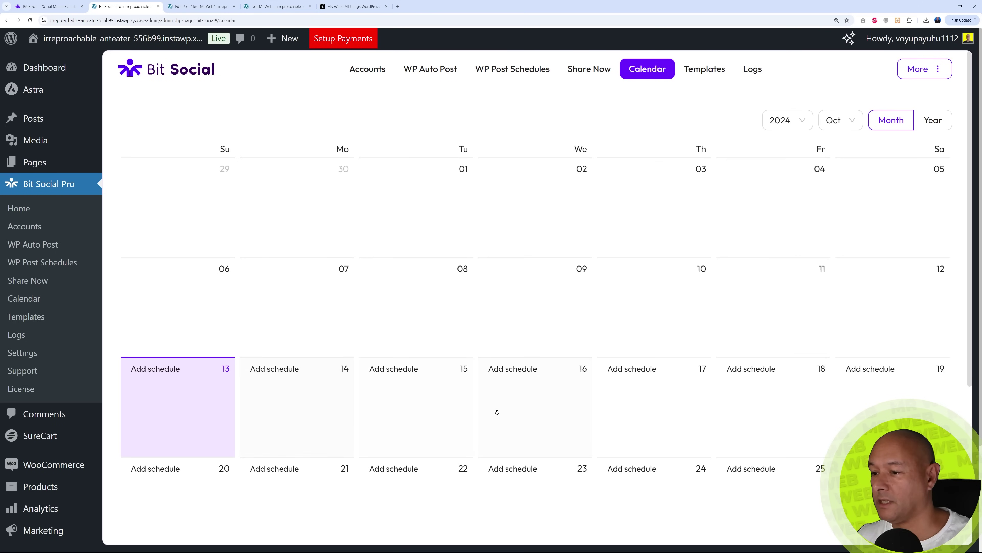